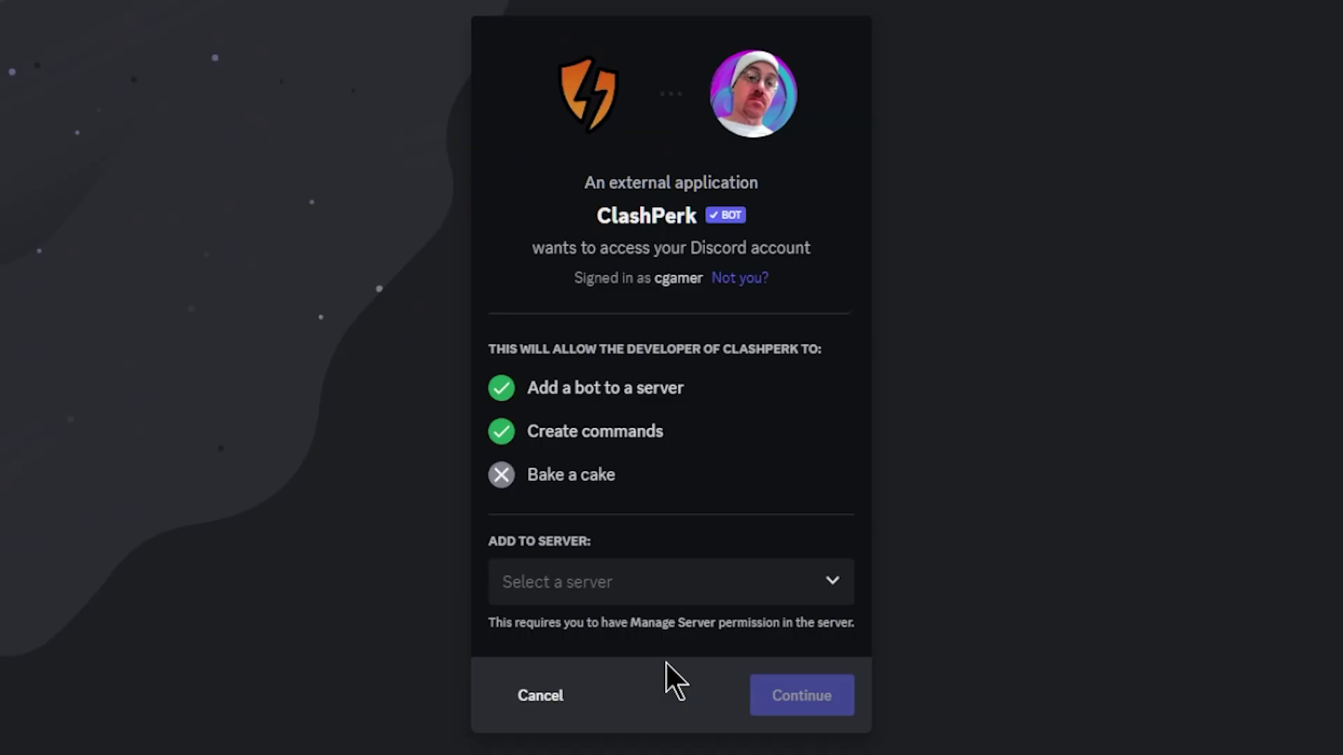
Add the ClashPerk bot to the CGamer's Test server, authorize all its requested permissions and complete the human check
{"action": "left_click", "coordinate": [635, 590]}
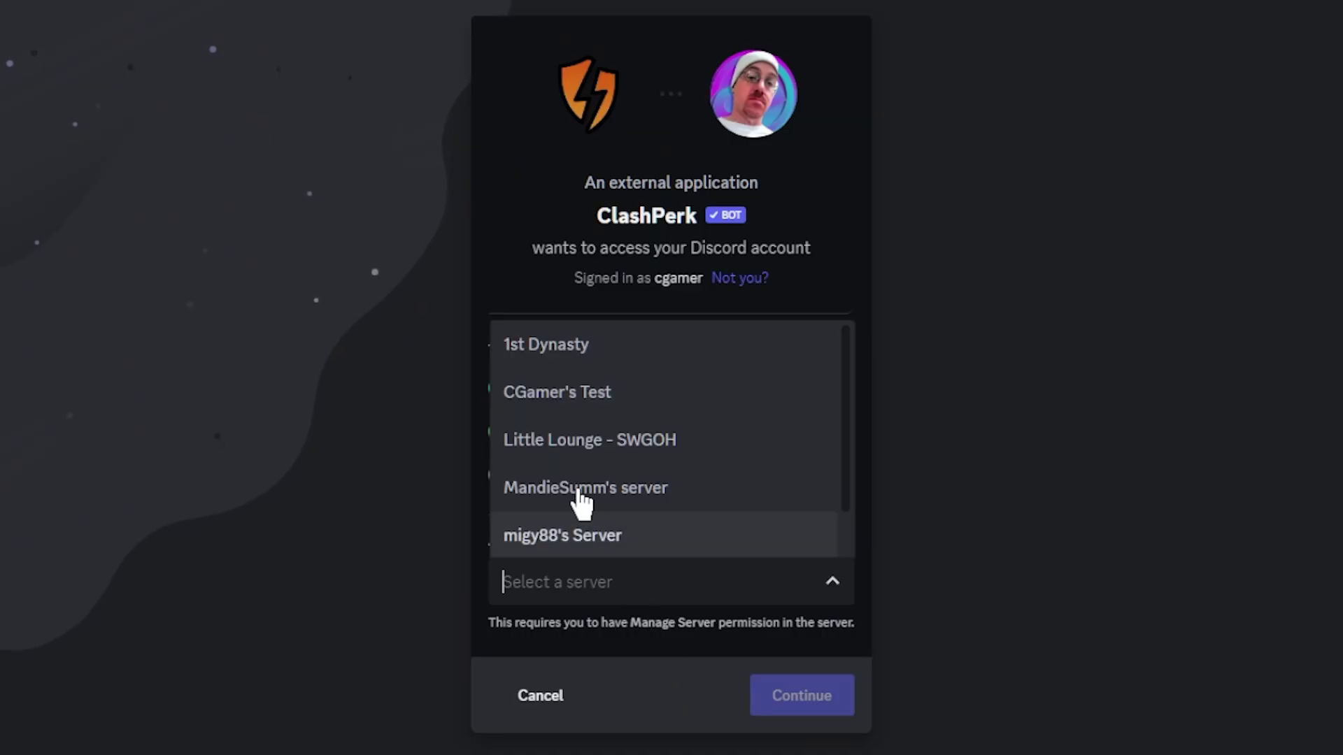
{"action": "left_click", "coordinate": [576, 397]}
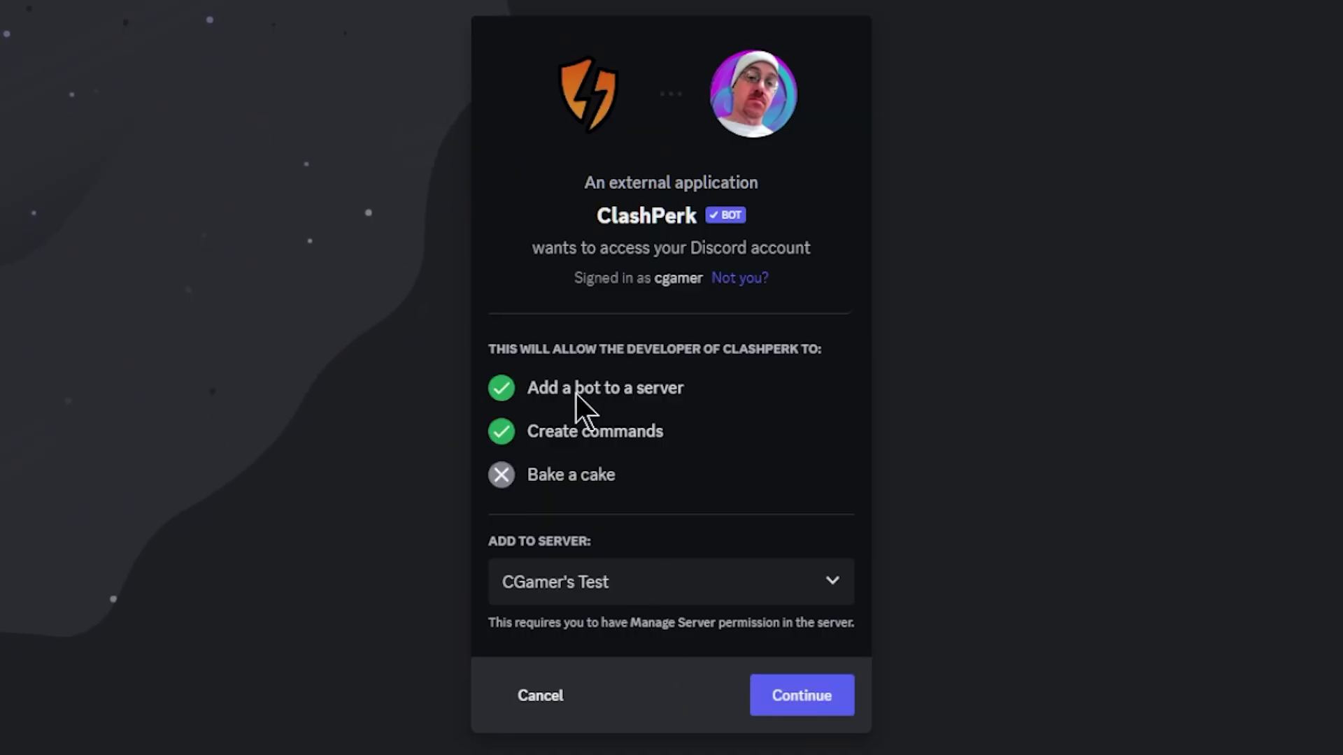
{"action": "left_click", "coordinate": [815, 692]}
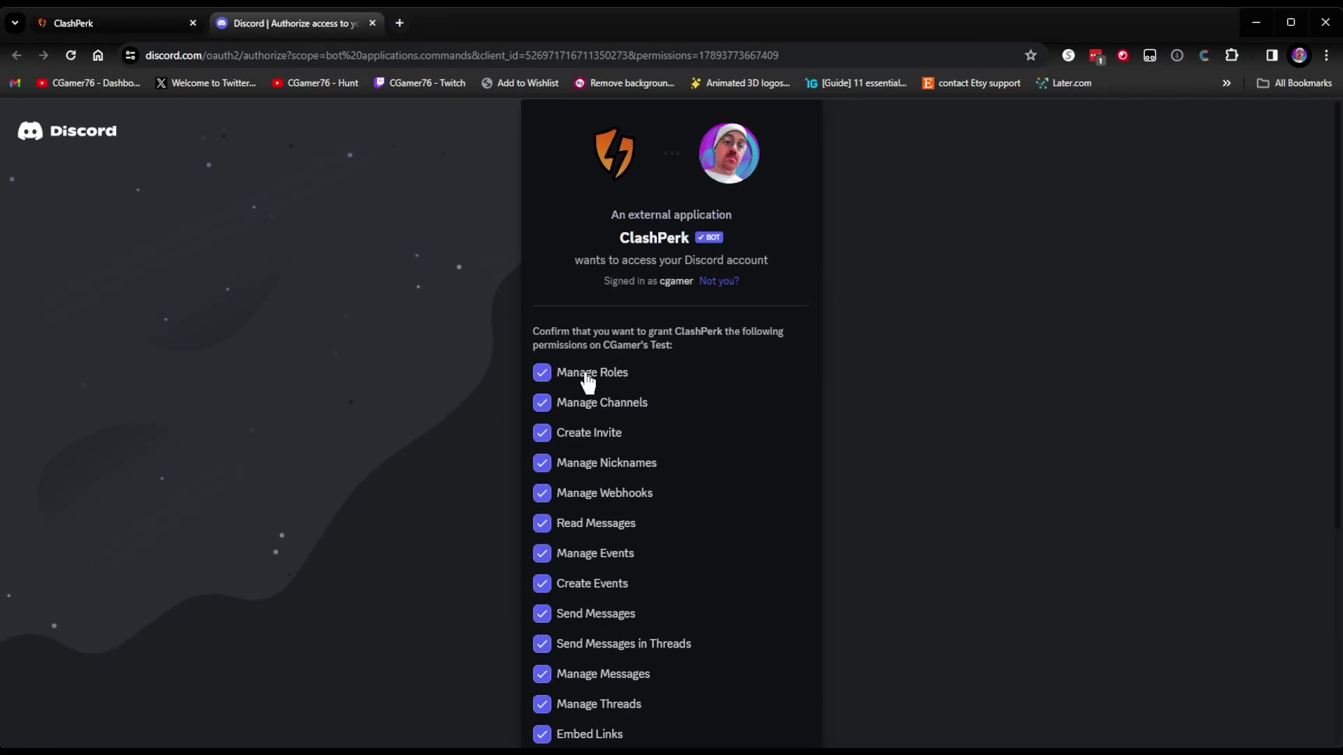
{"action": "scroll", "coordinate": [603, 342], "scroll_direction": "down", "scroll_amount": 4}
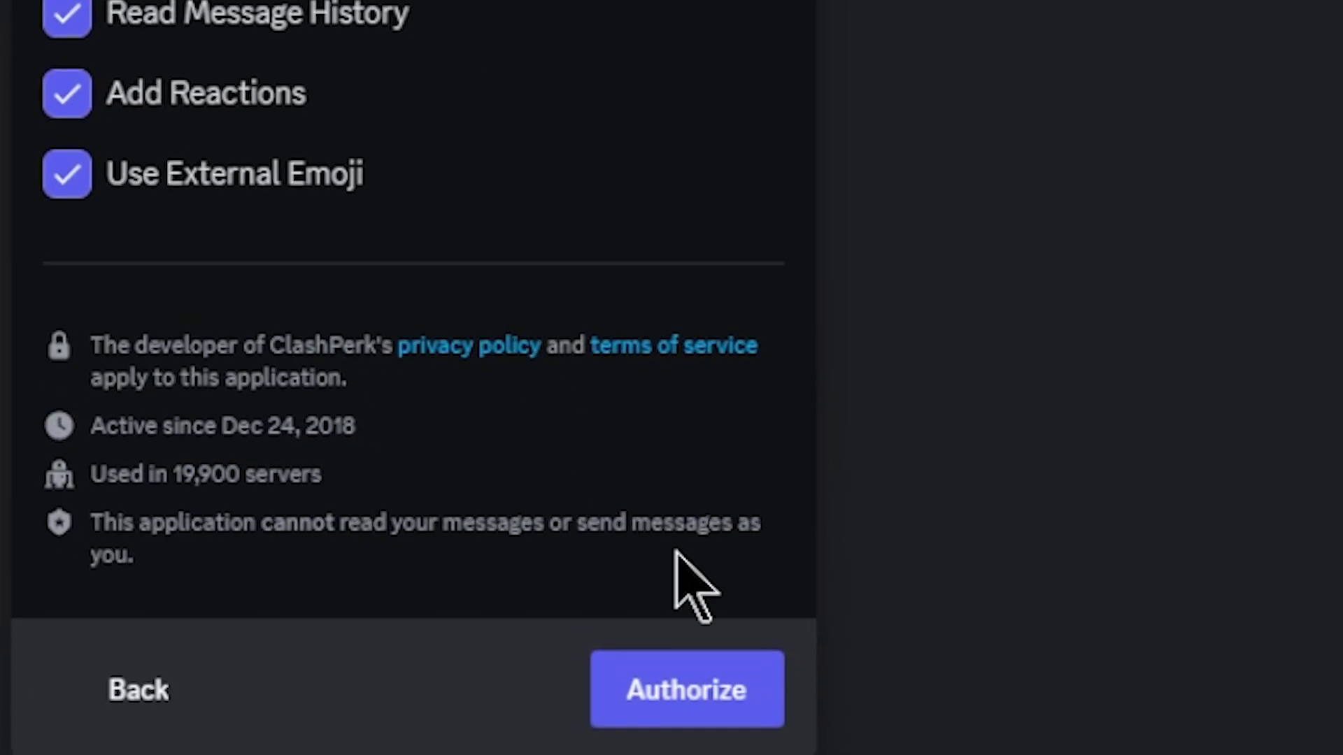
{"action": "left_click", "coordinate": [727, 693]}
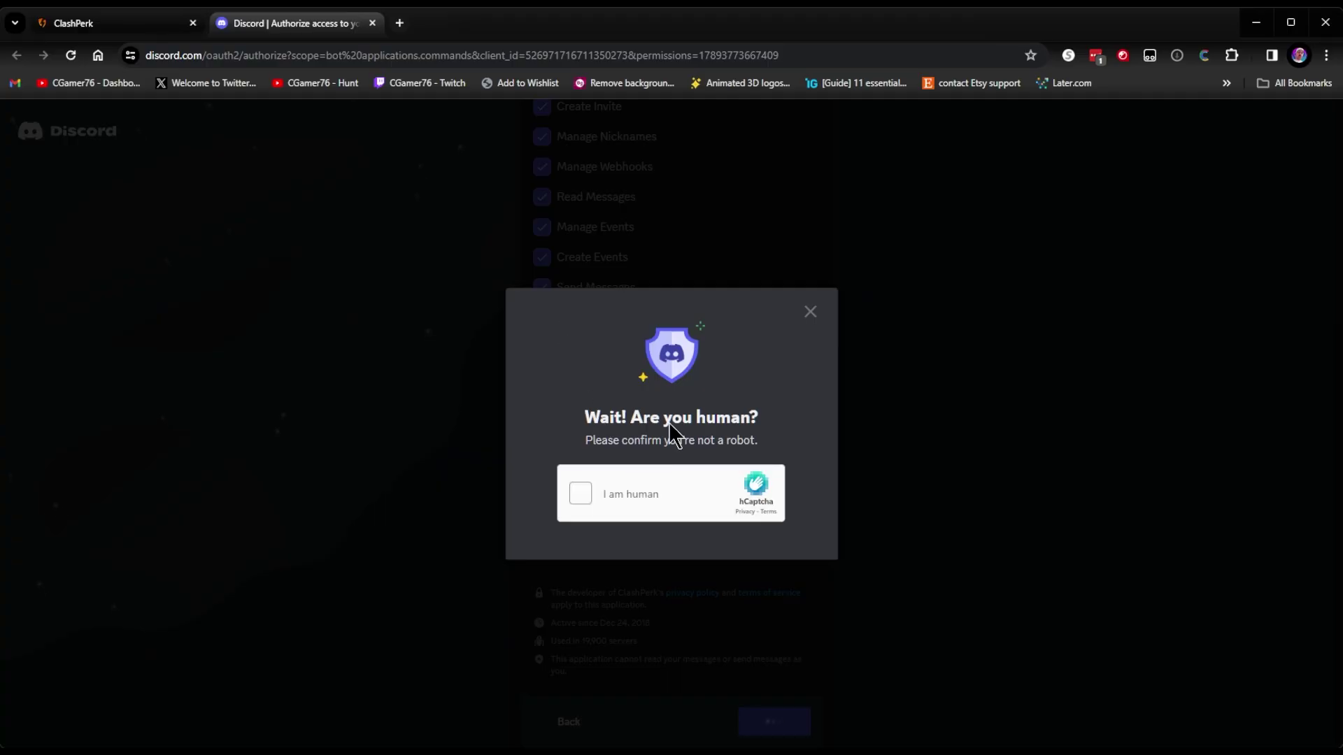
{"action": "left_click", "coordinate": [589, 488]}
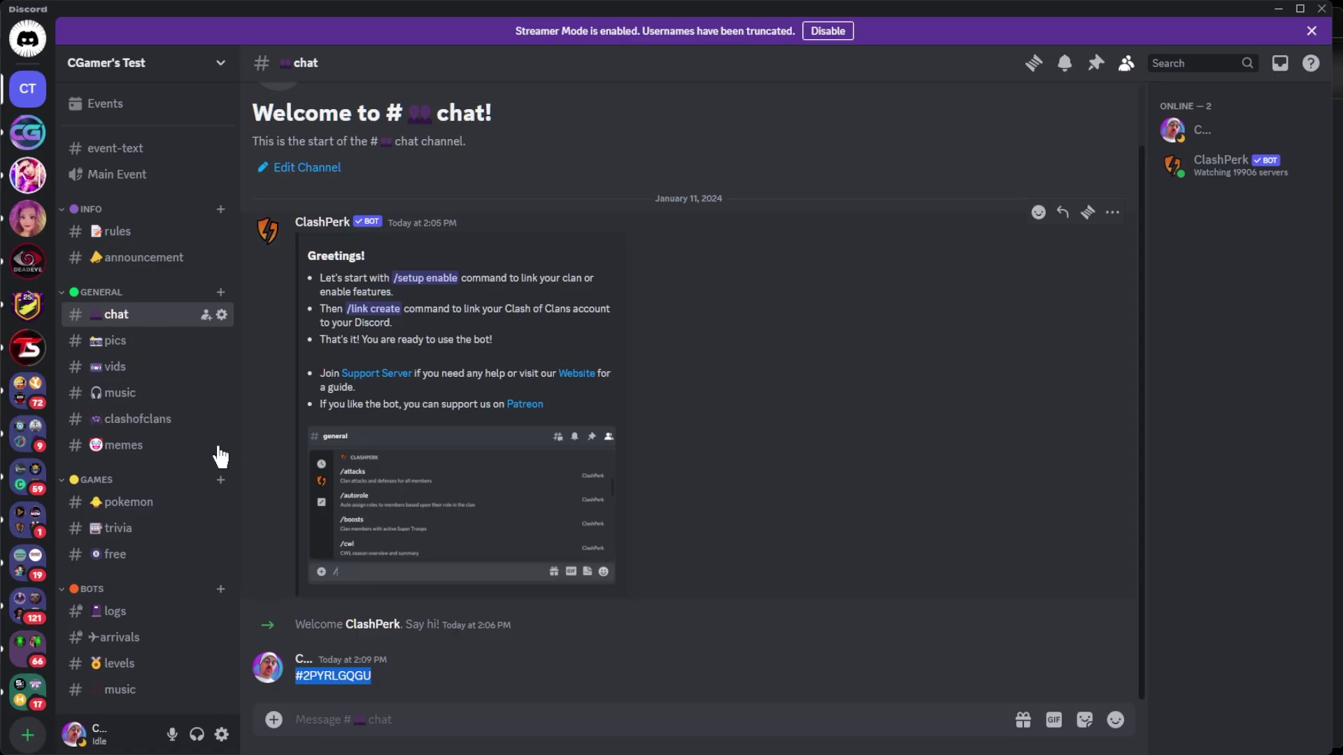
Start ClashPerk's /setup enable command in the clashofclans channel
{"action": "left_click", "coordinate": [170, 424]}
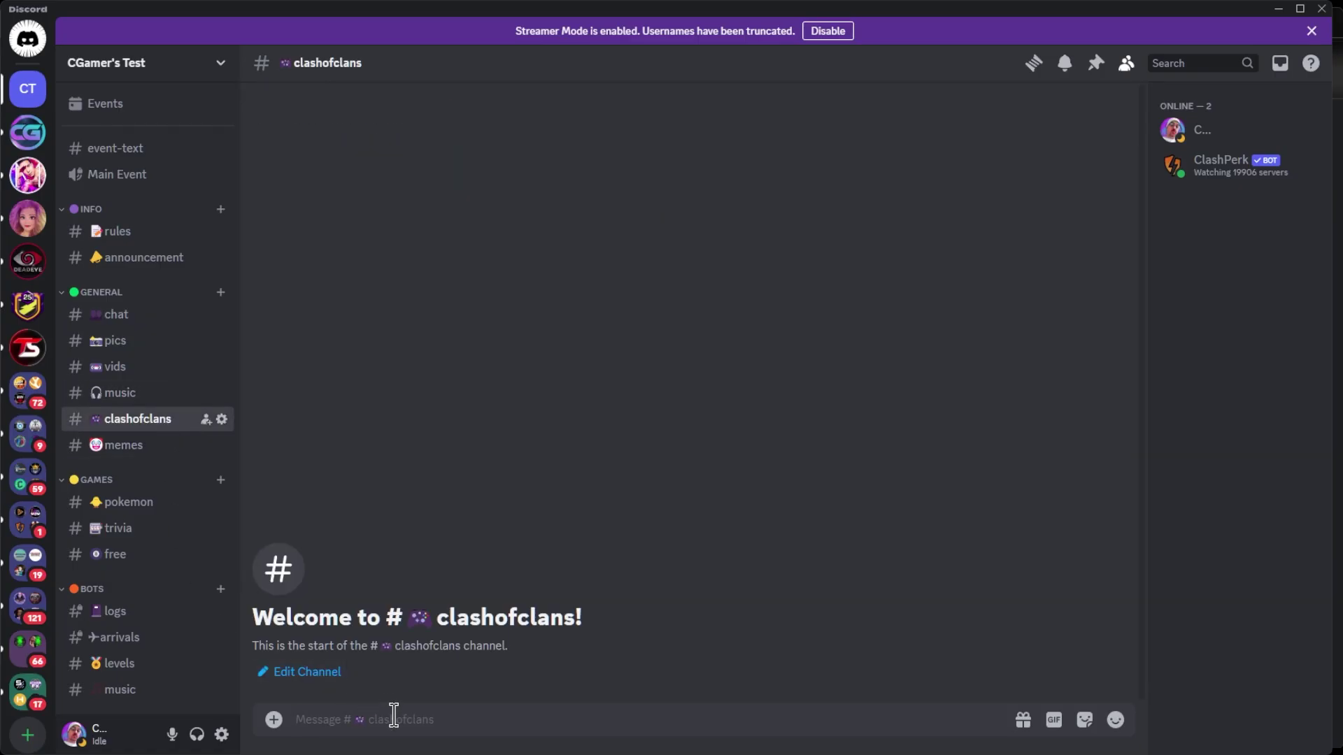
{"action": "left_click", "coordinate": [356, 703]}
{"action": "type", "text": "/s"}
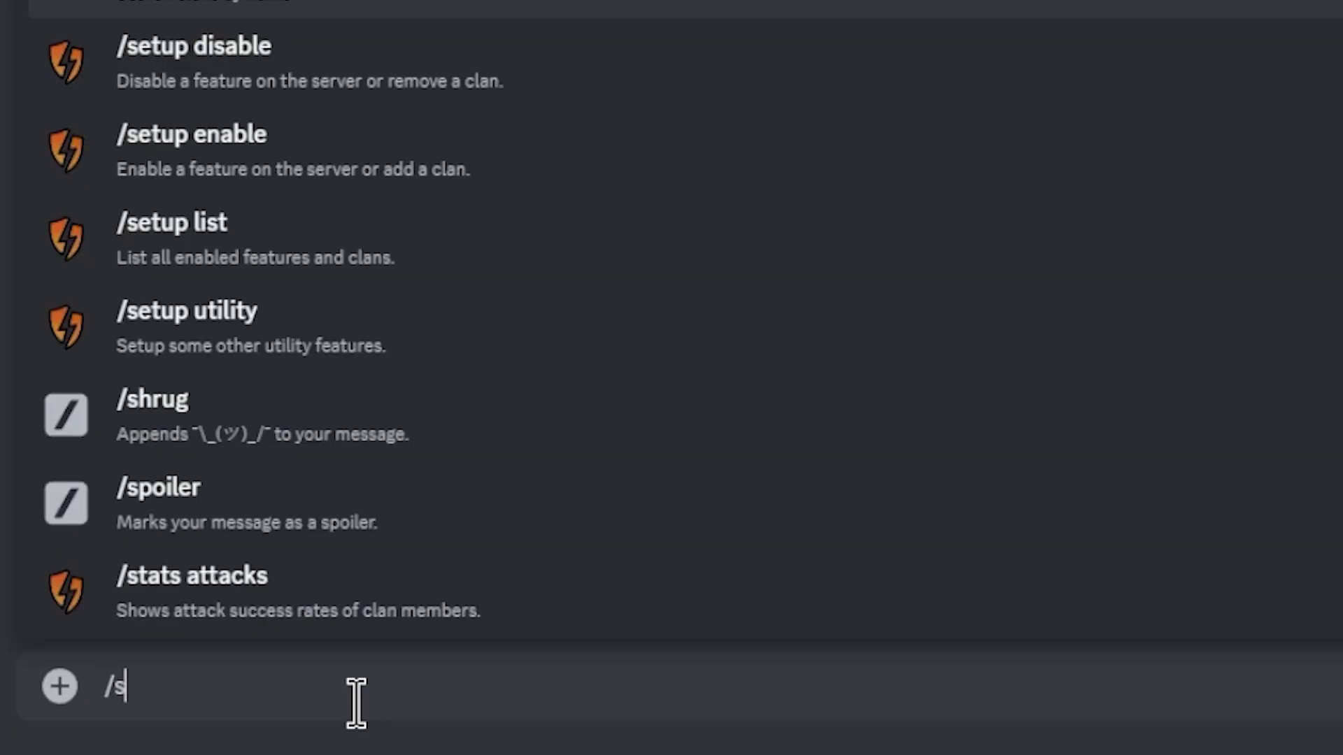
{"action": "type", "text": "etup"}
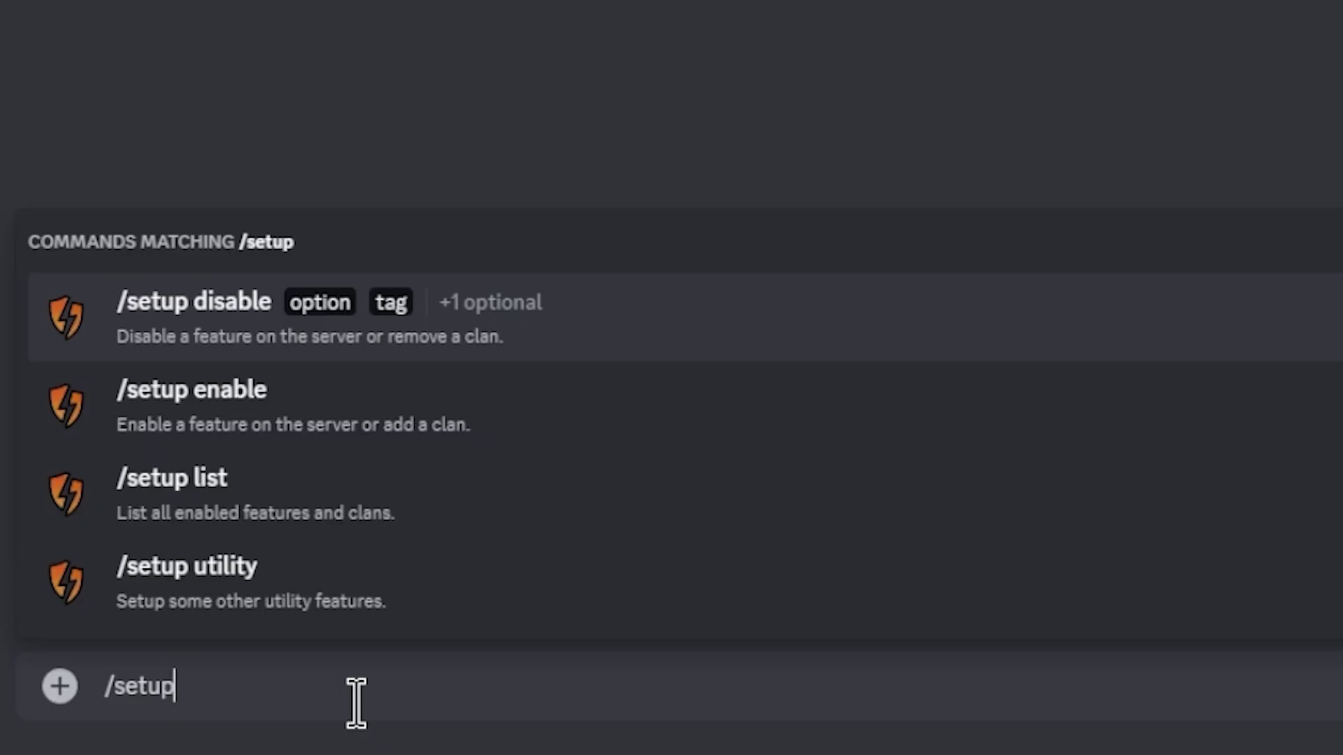
{"action": "type", "text": " ena"}
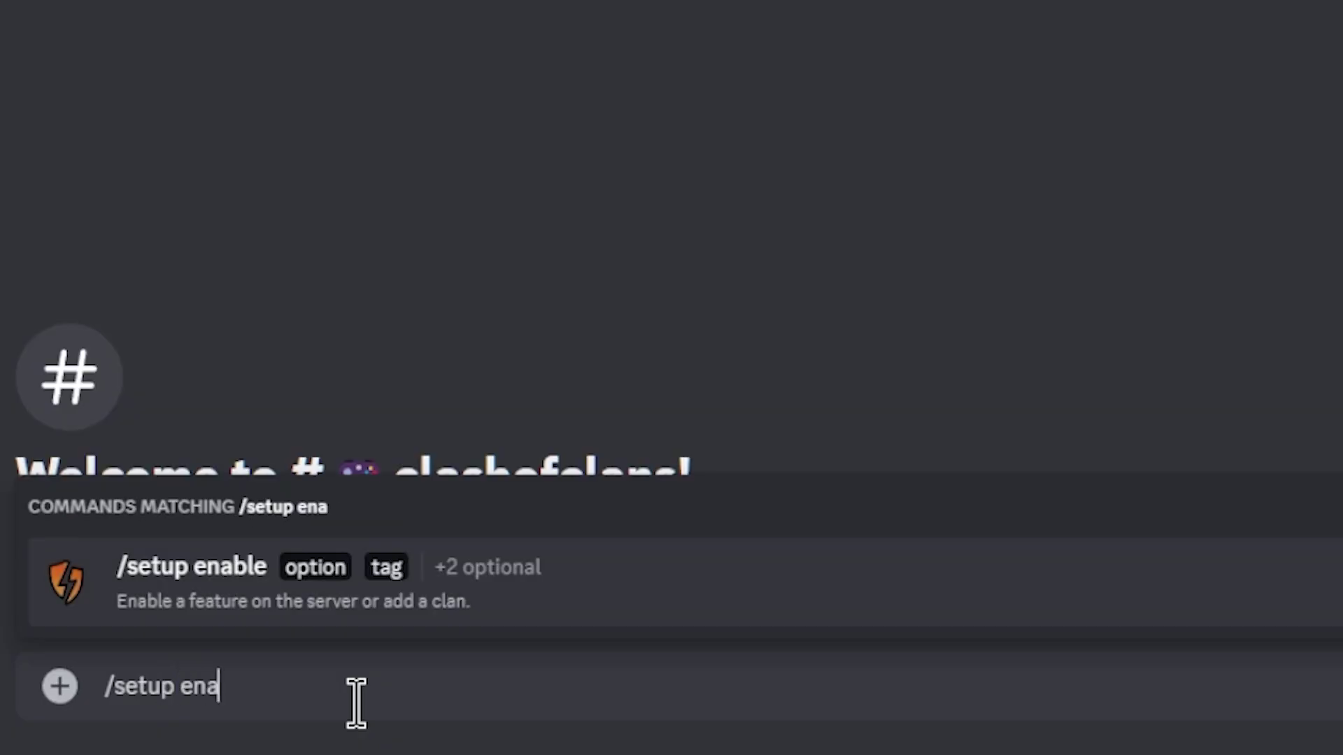
{"action": "type", "text": "ble"}
{"action": "key", "text": "Tab"}
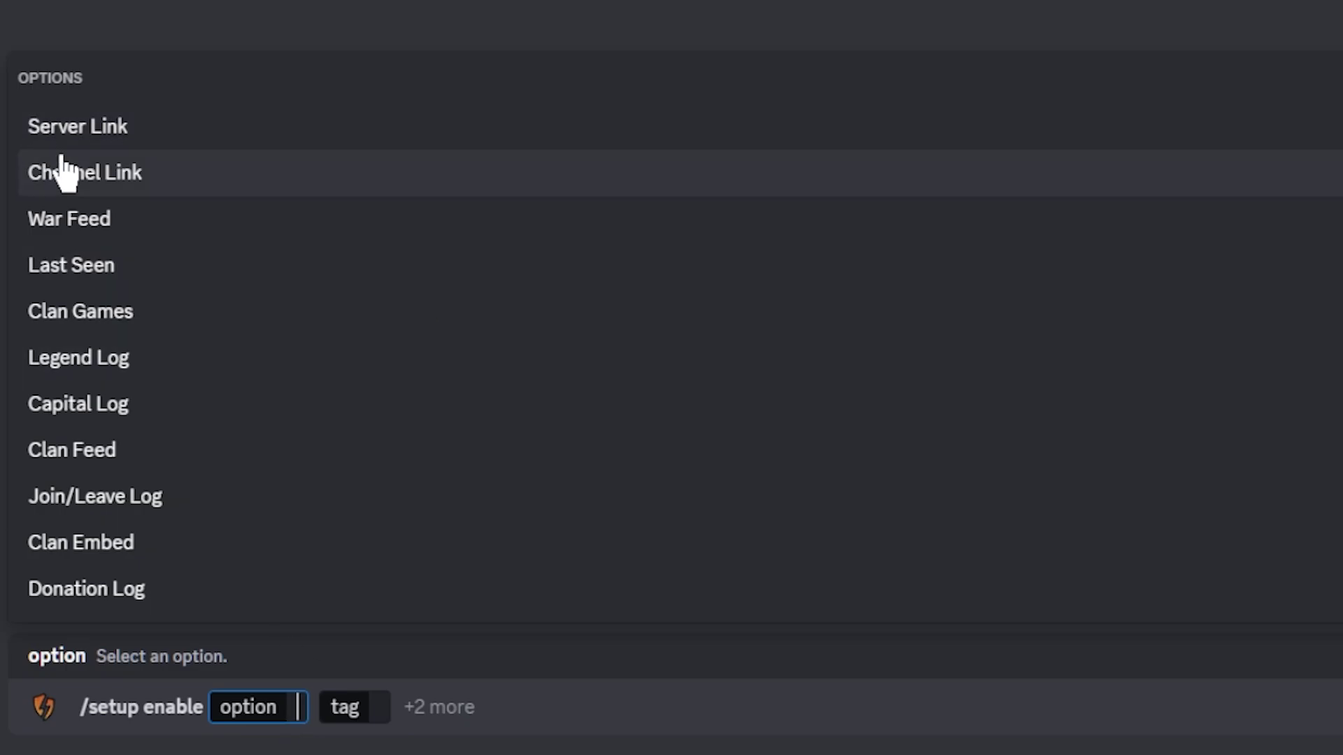
Run the setup command with option Channel Link, clan tag #2PYRLGQGU and channel clashofclans
{"action": "left_click", "coordinate": [82, 173]}
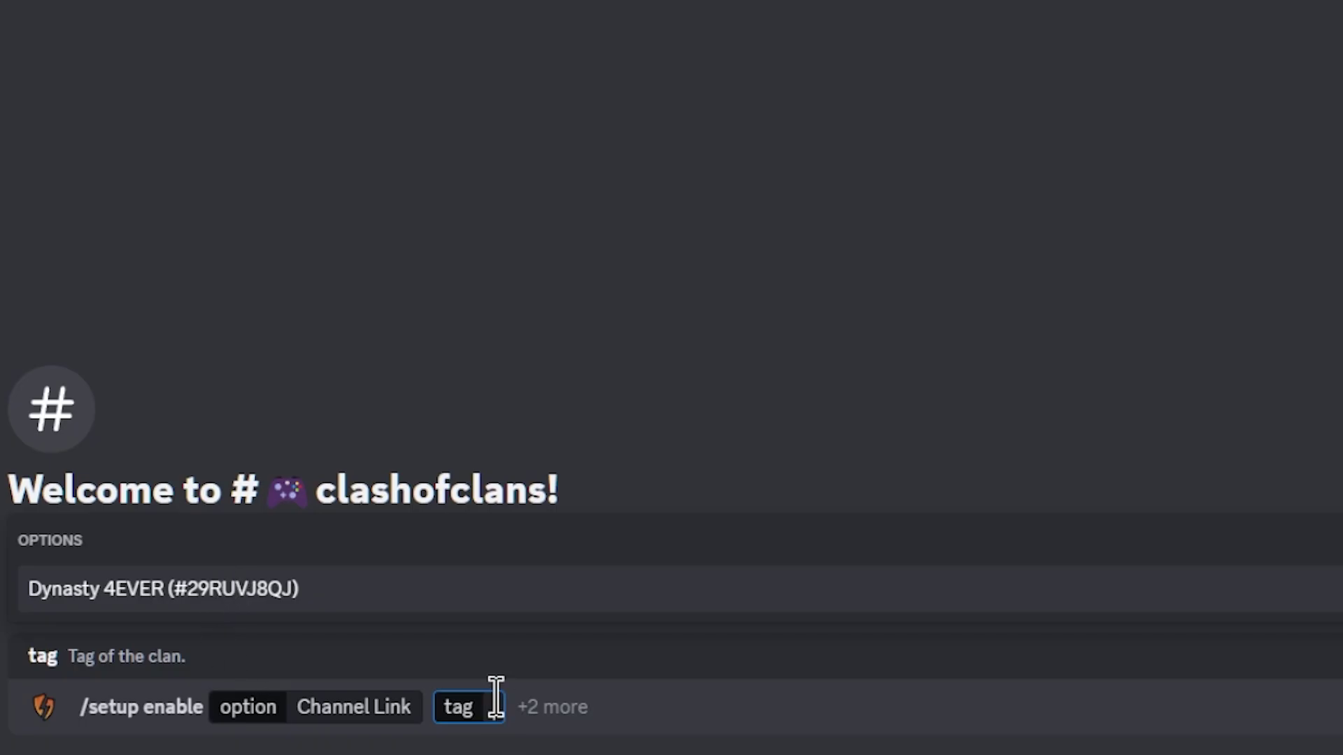
{"action": "type", "text": "#2PYRLGQGU"}
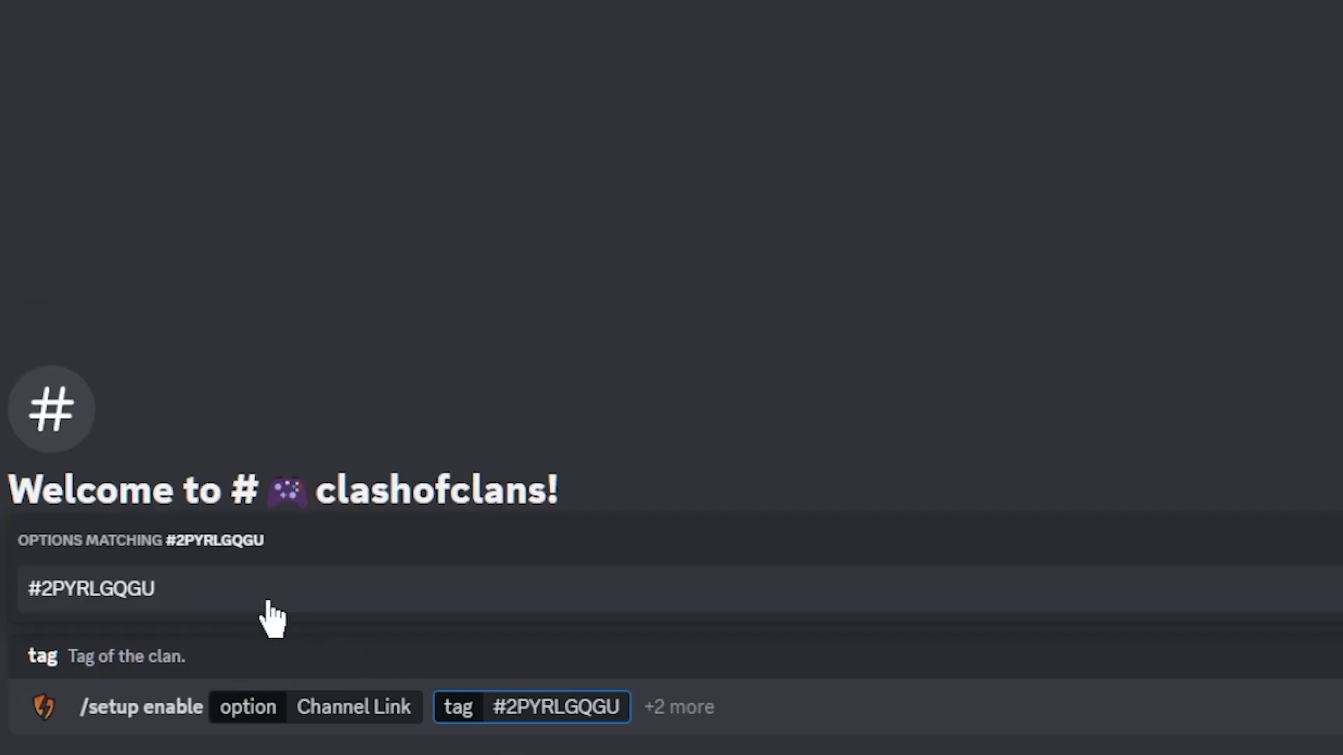
{"action": "left_click", "coordinate": [264, 600]}
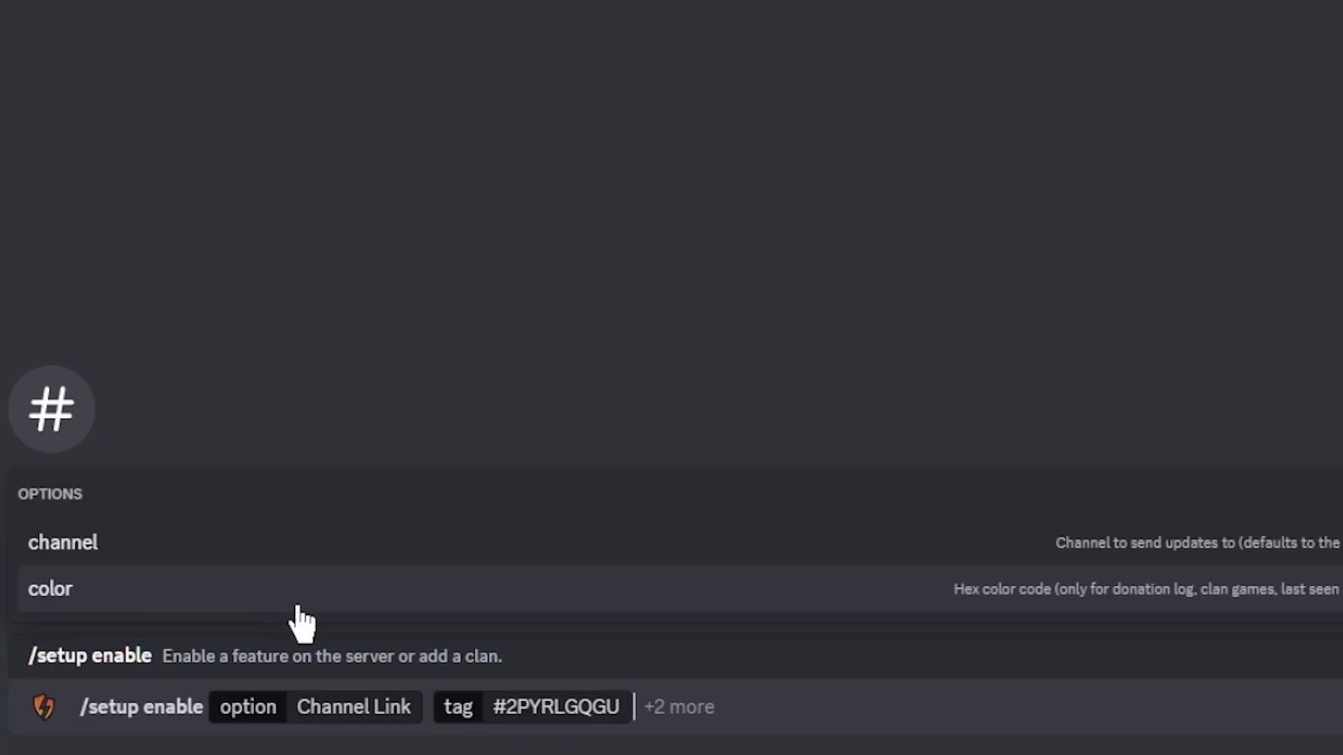
{"action": "left_click", "coordinate": [351, 552]}
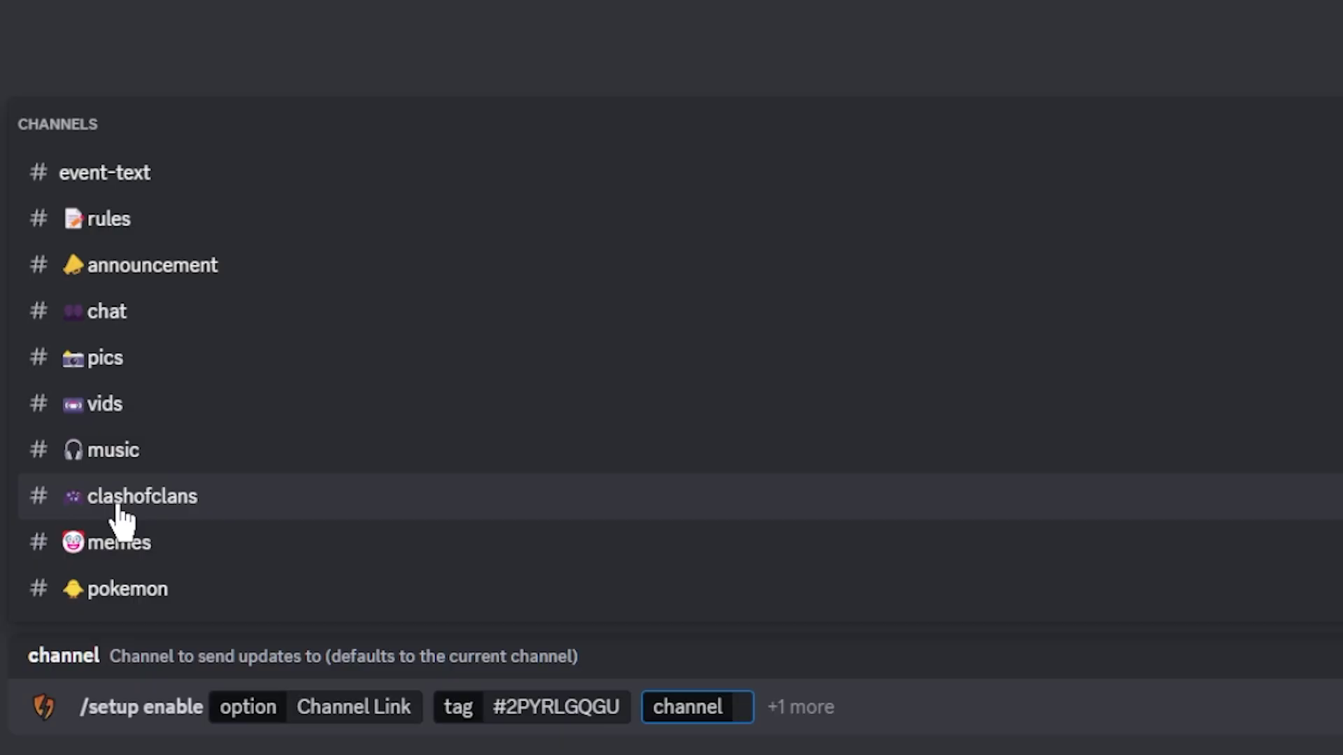
{"action": "left_click", "coordinate": [118, 506]}
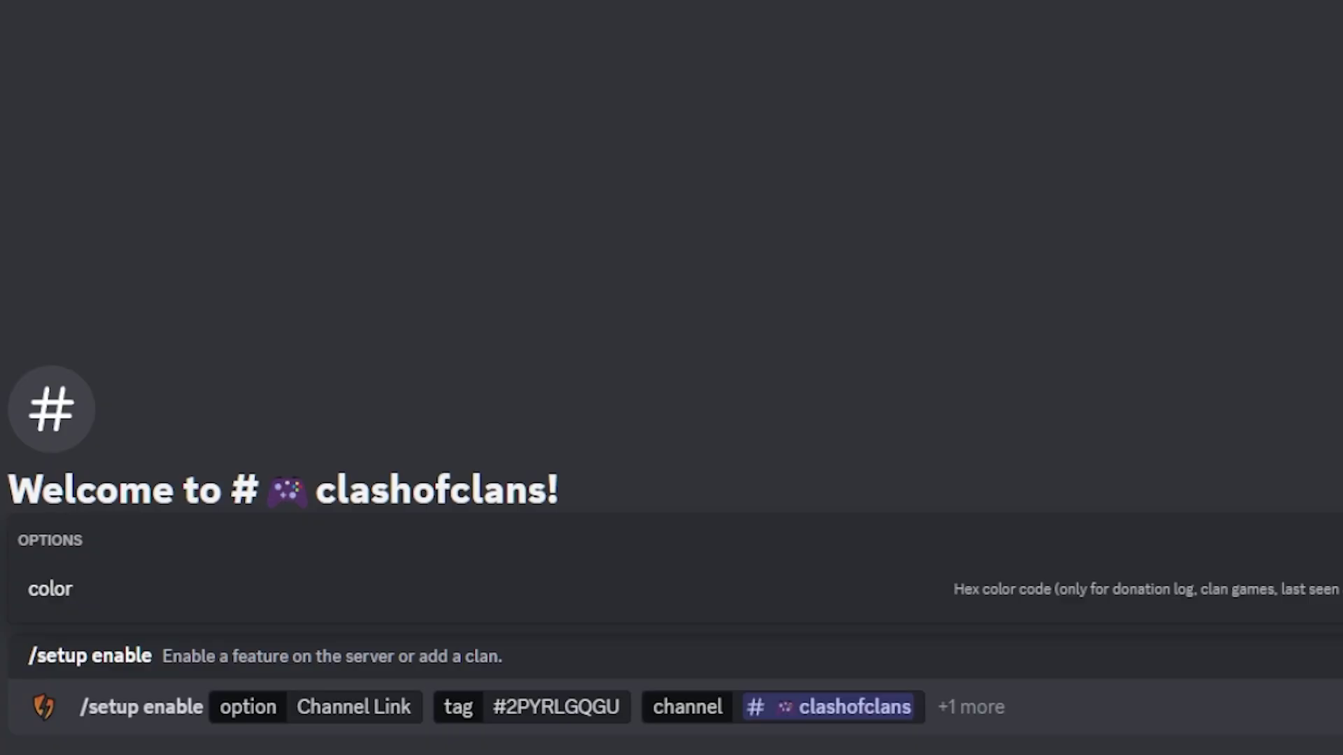
{"action": "key", "text": "Return"}
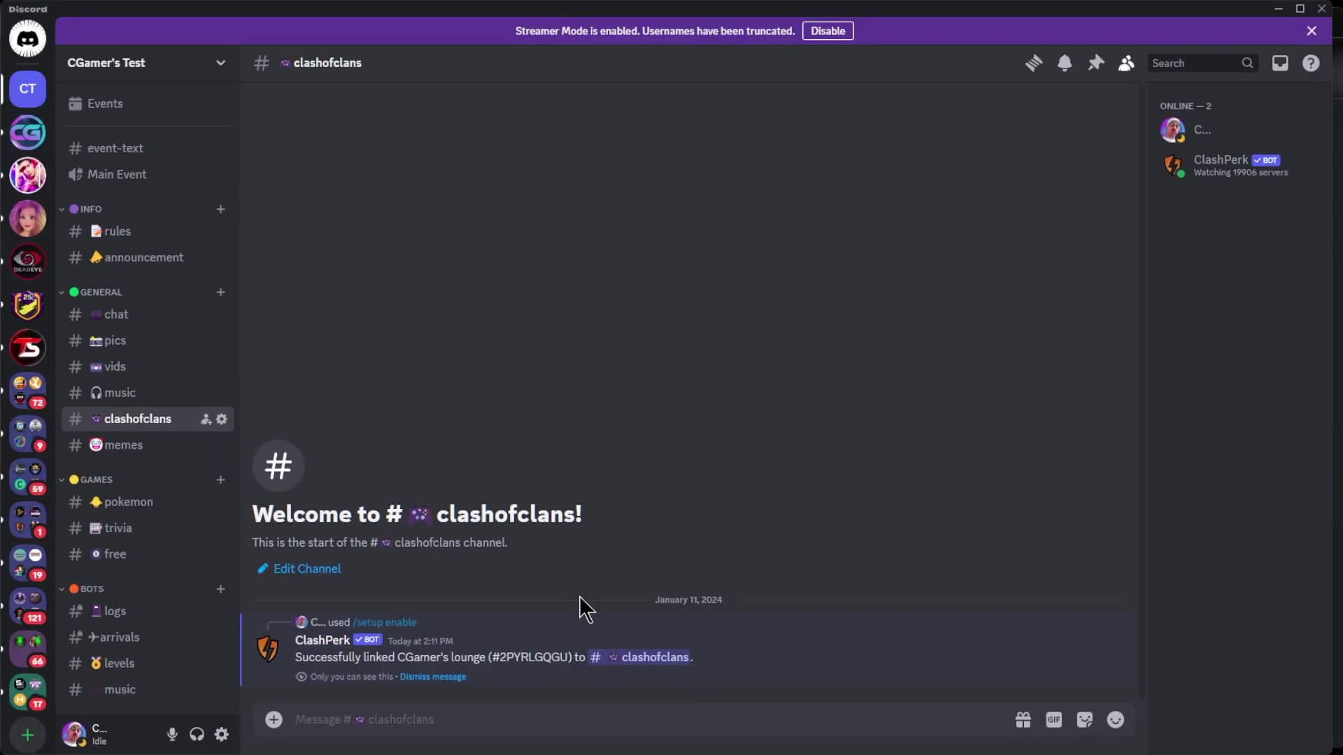
Revisit the bot's greeting in the chat channel and start the /link create command in clashofclans
{"action": "left_click", "coordinate": [176, 318]}
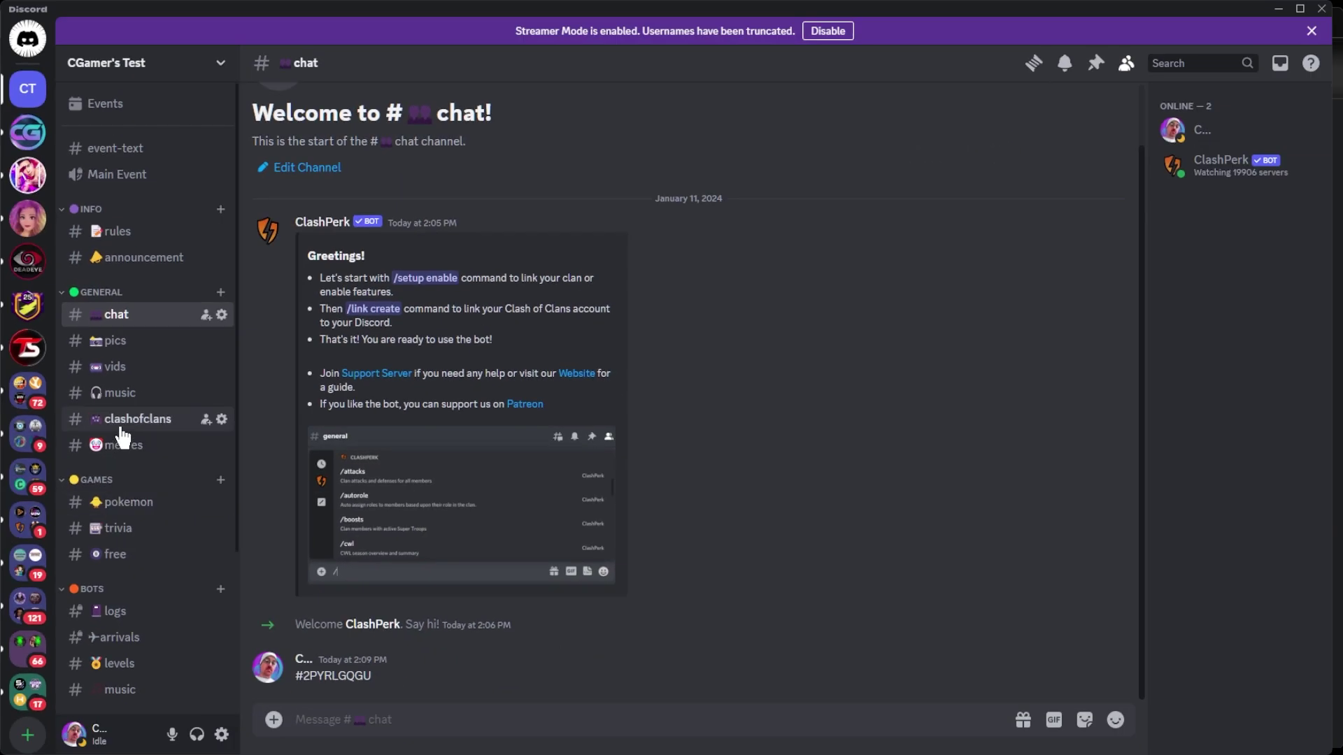
{"action": "left_click", "coordinate": [123, 438]}
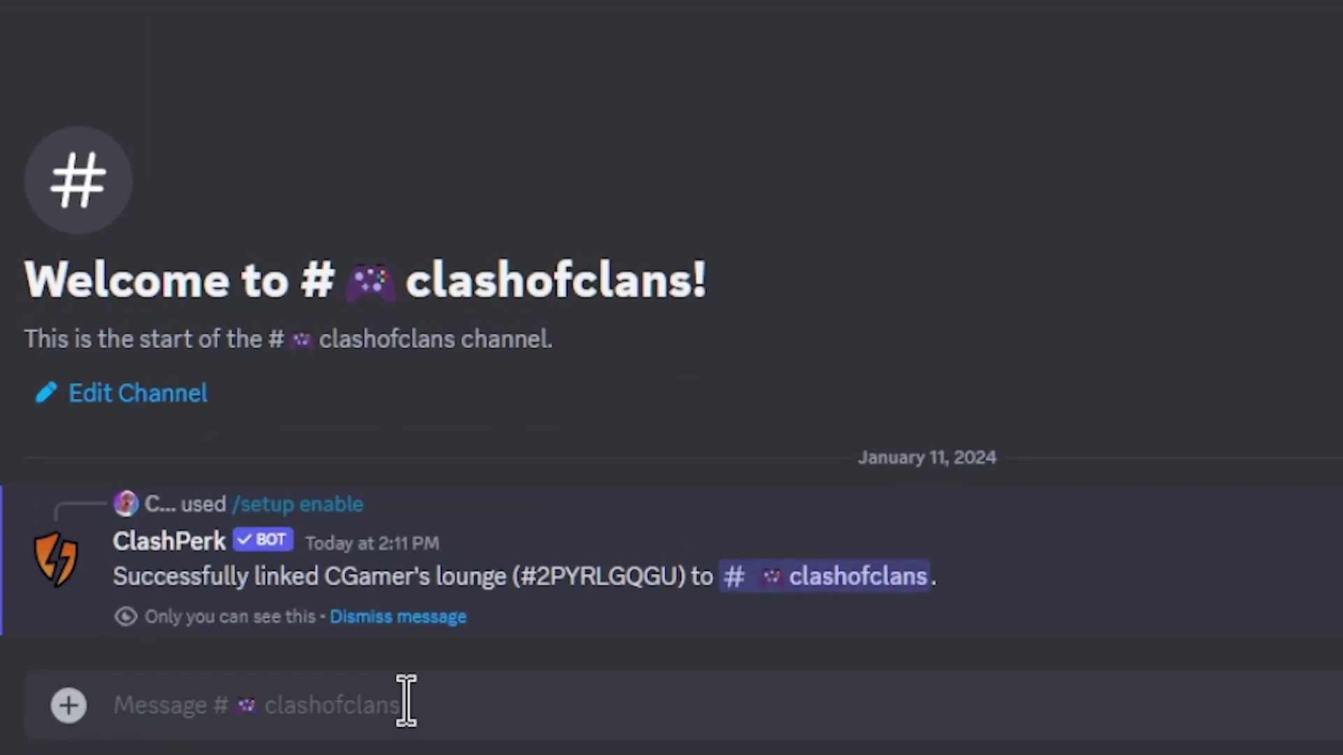
{"action": "type", "text": "/"}
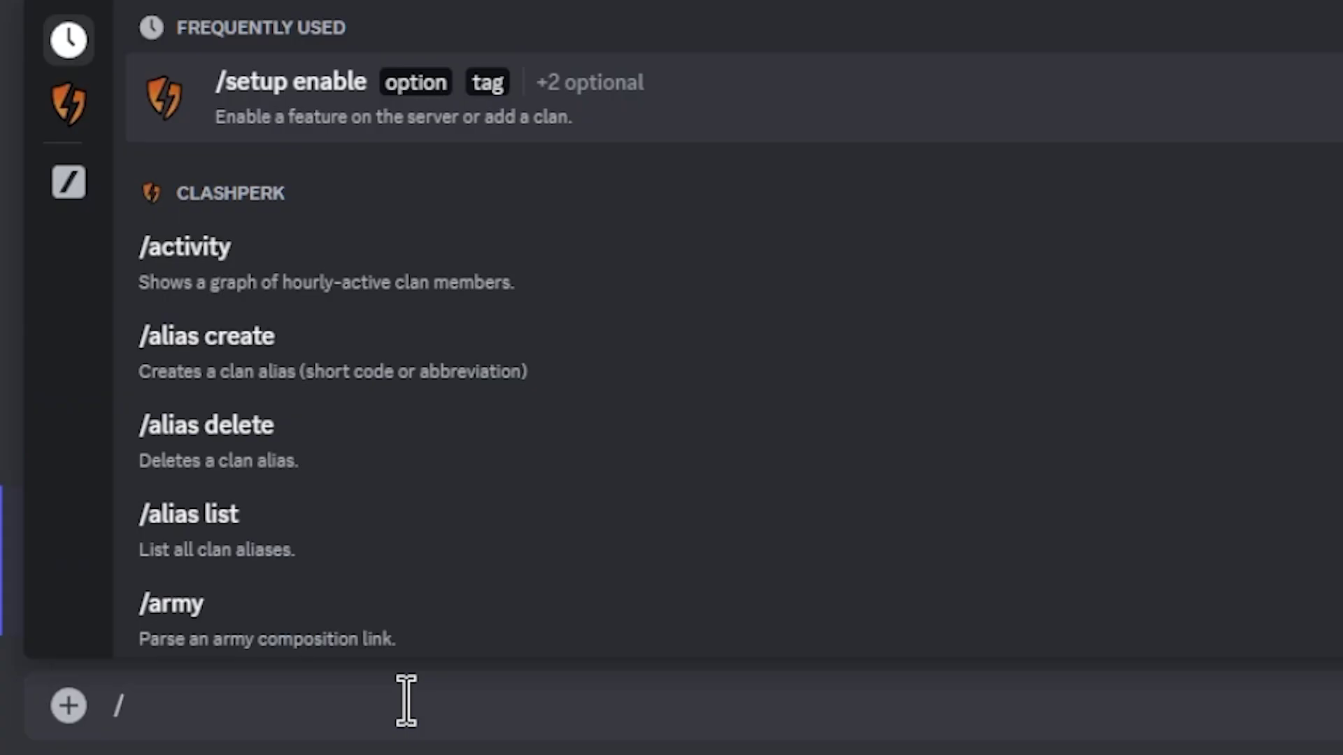
{"action": "type", "text": "li"}
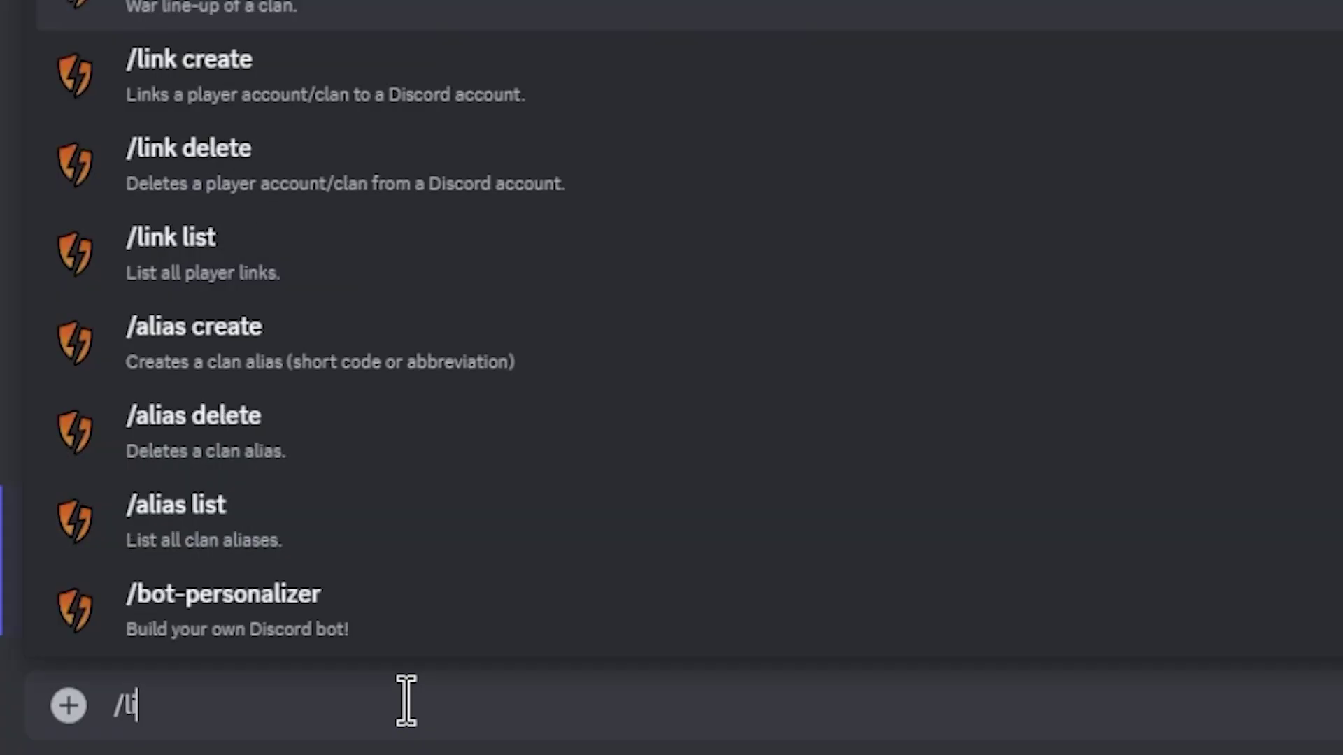
{"action": "type", "text": "nk"}
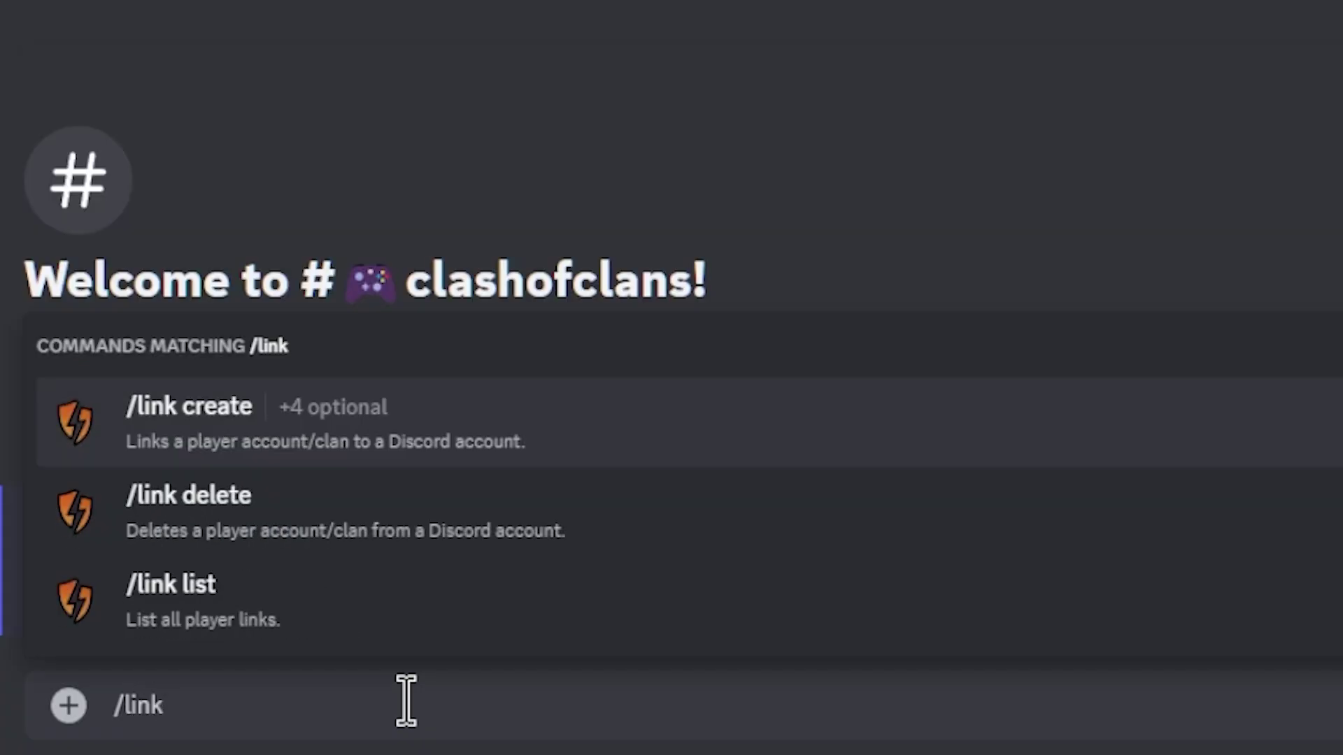
{"action": "type", "text": " create"}
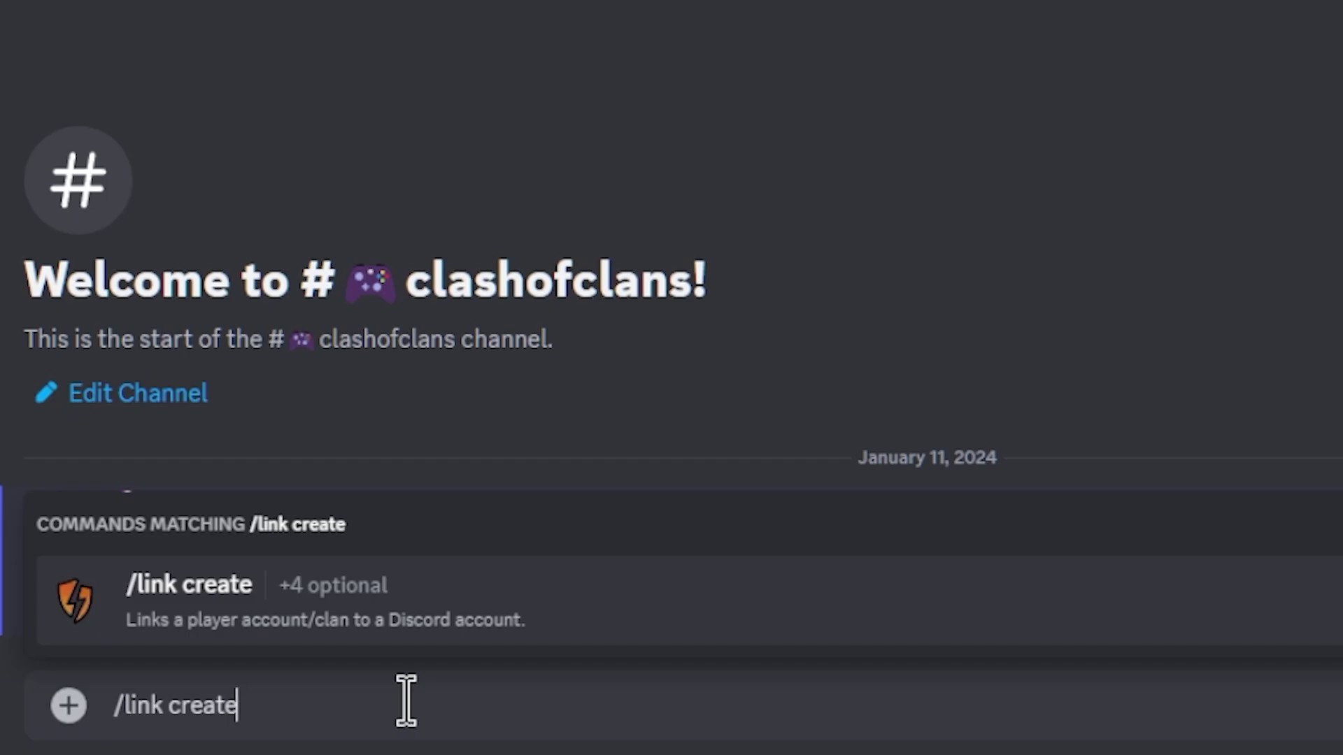
{"action": "left_click", "coordinate": [390, 636]}
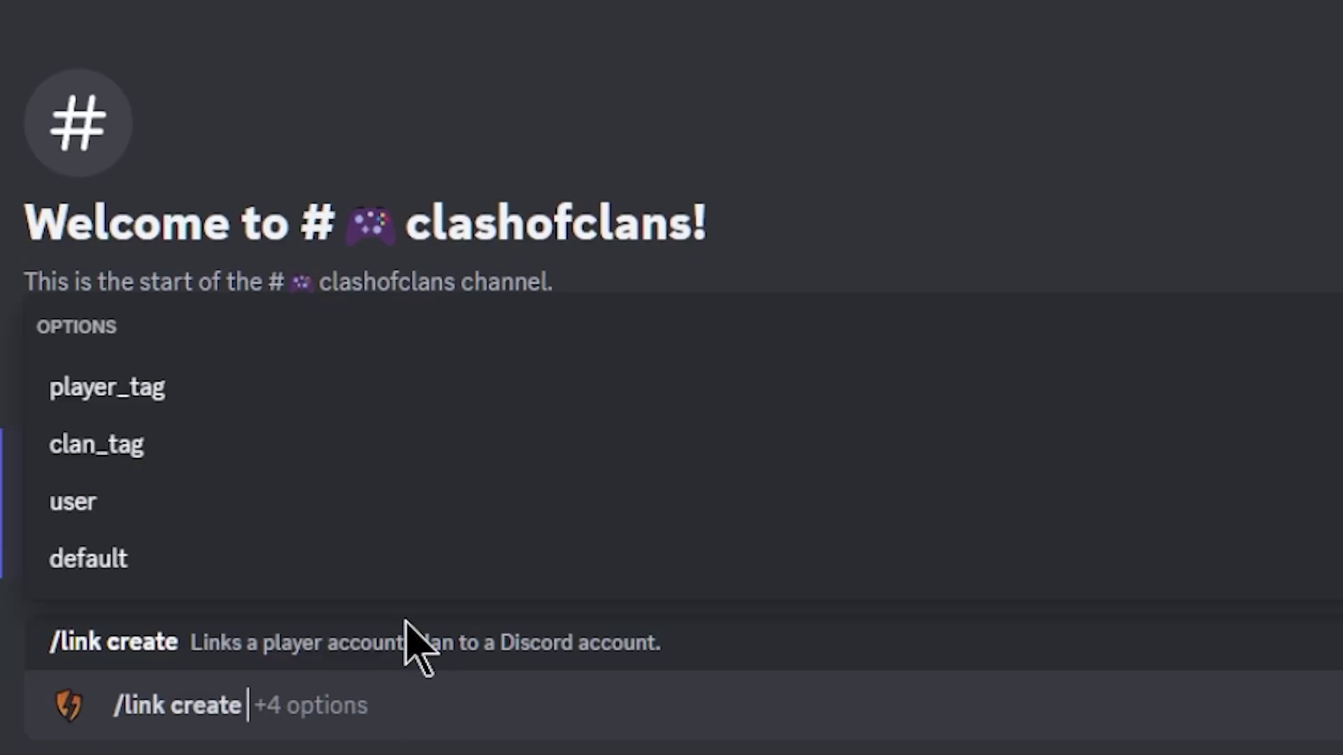
Fill the command's player_tag option with the player's tag and send it to link the game account
{"action": "left_click", "coordinate": [176, 393]}
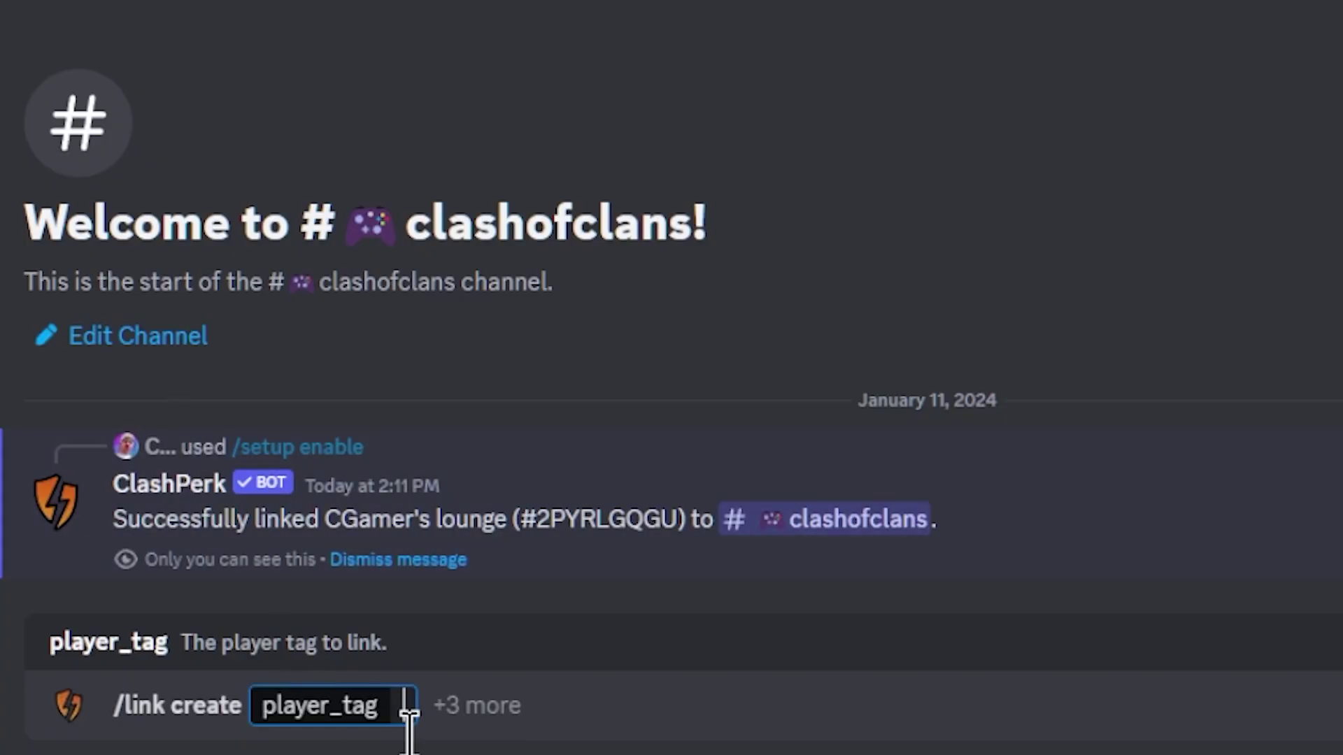
{"action": "type", "text": "v"}
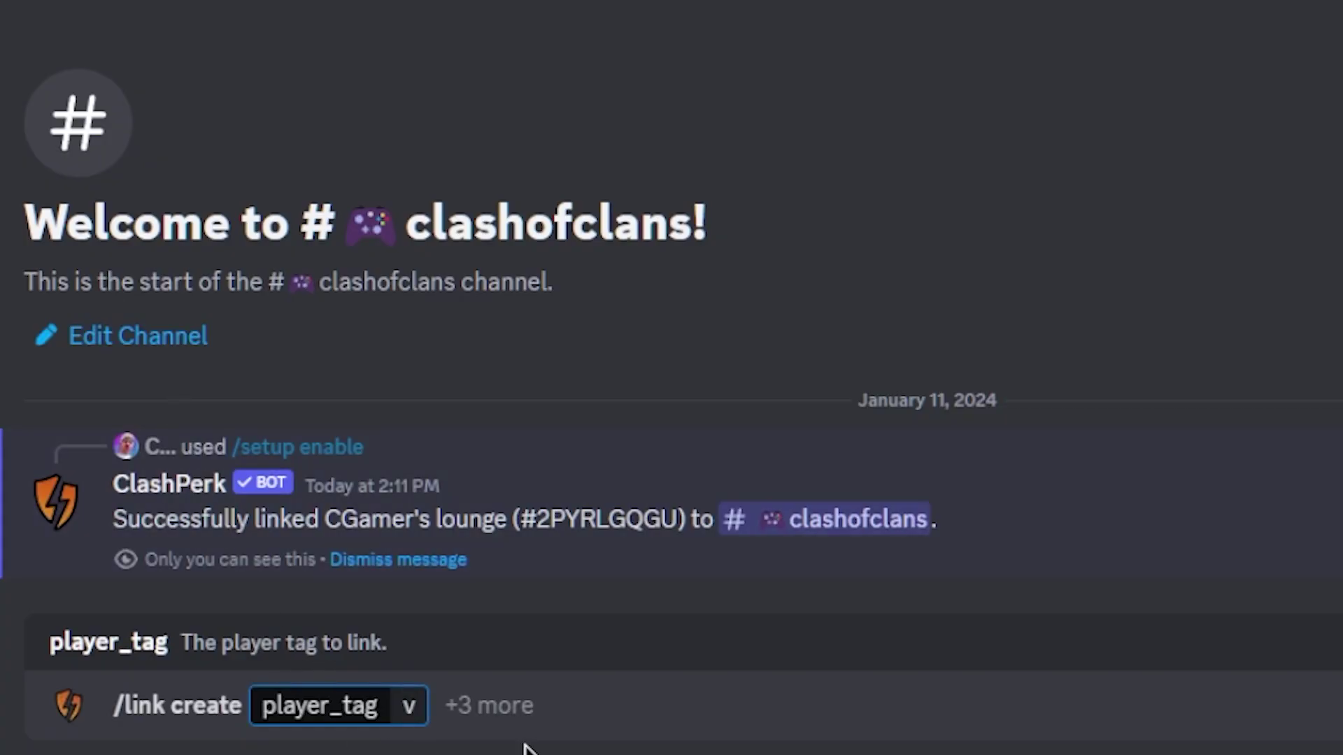
{"action": "key", "text": "BackSpace"}
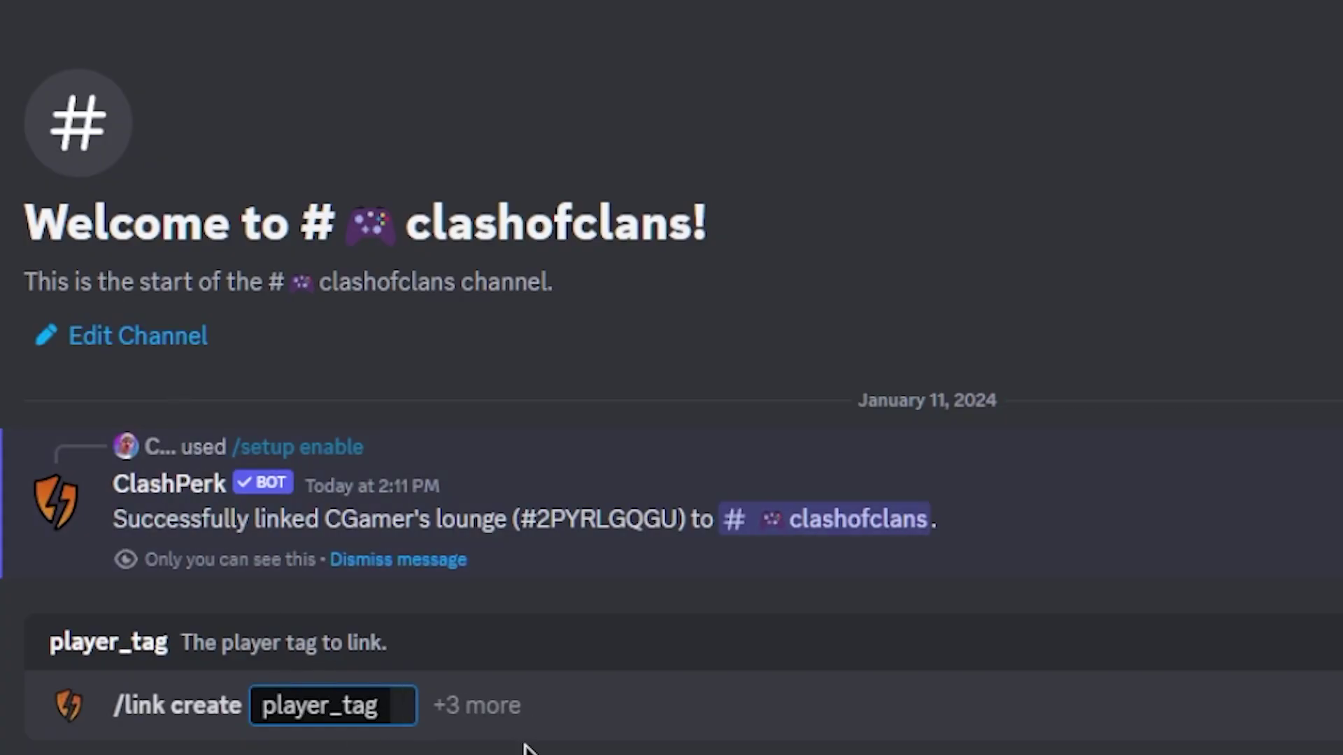
{"action": "type", "text": "#Q8Q0LJ9CR"}
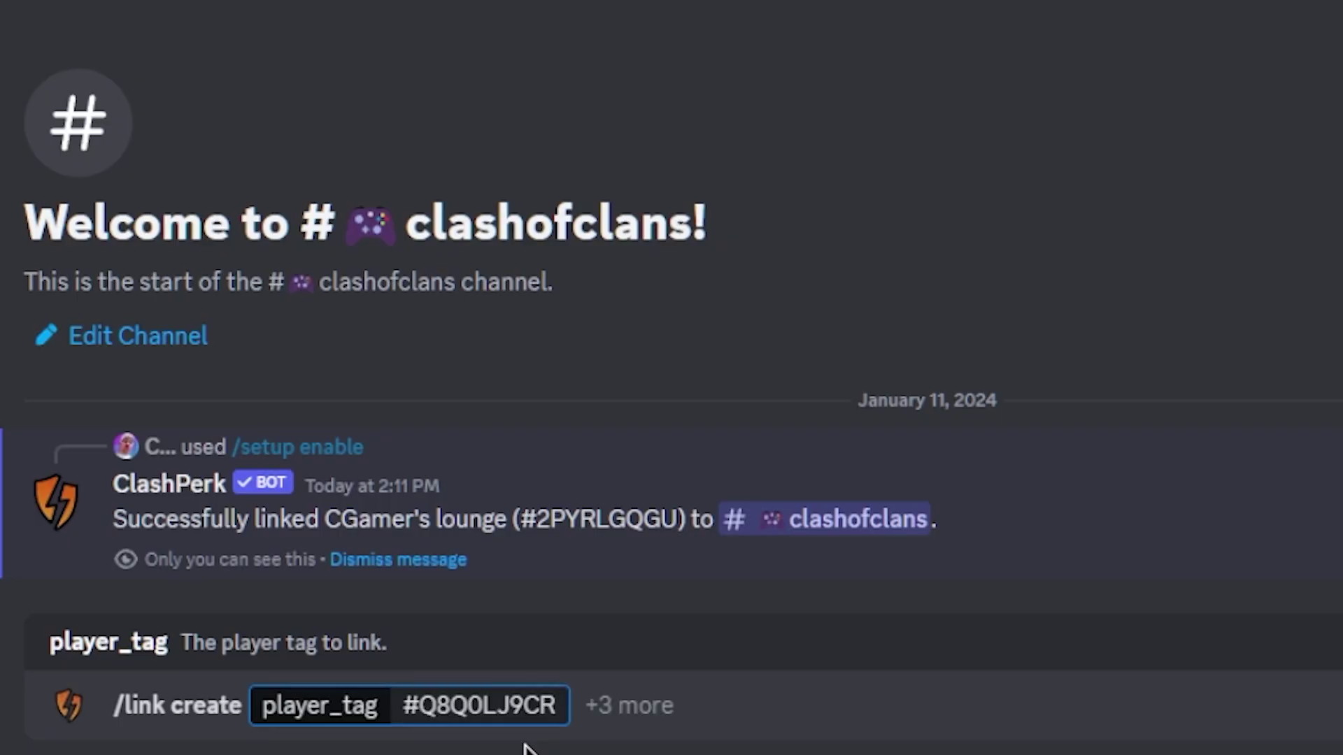
{"action": "key", "text": "Return"}
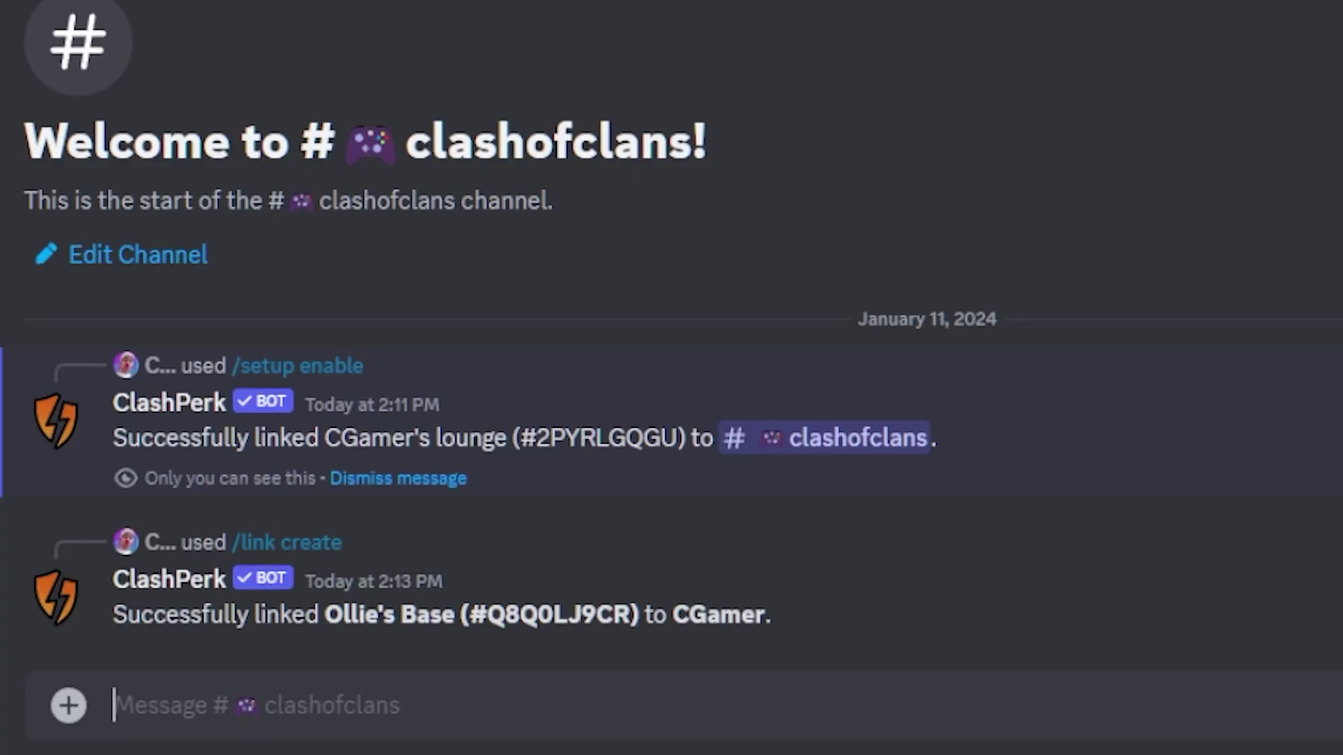
Browse the available ClashPerk slash commands from the alias group through the autorole commands to /bot-personalizer
{"action": "type", "text": "/"}
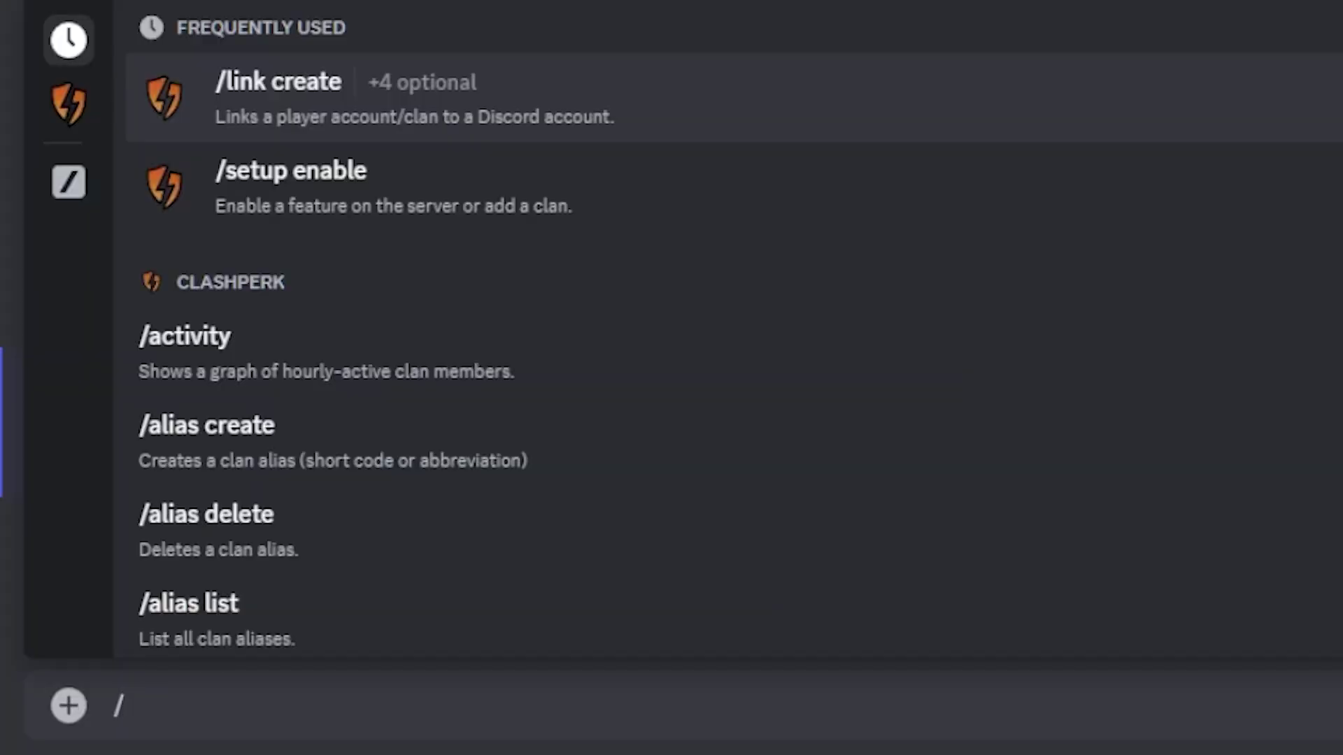
{"action": "key", "text": "Down"}
{"action": "key", "text": "Down"}
{"action": "key", "text": "Down"}
{"action": "key", "text": "Down"}
{"action": "key", "text": "Down"}
{"action": "key", "text": "Down"}
{"action": "key", "text": "Down"}
{"action": "key", "text": "Down"}
{"action": "key", "text": "Down"}
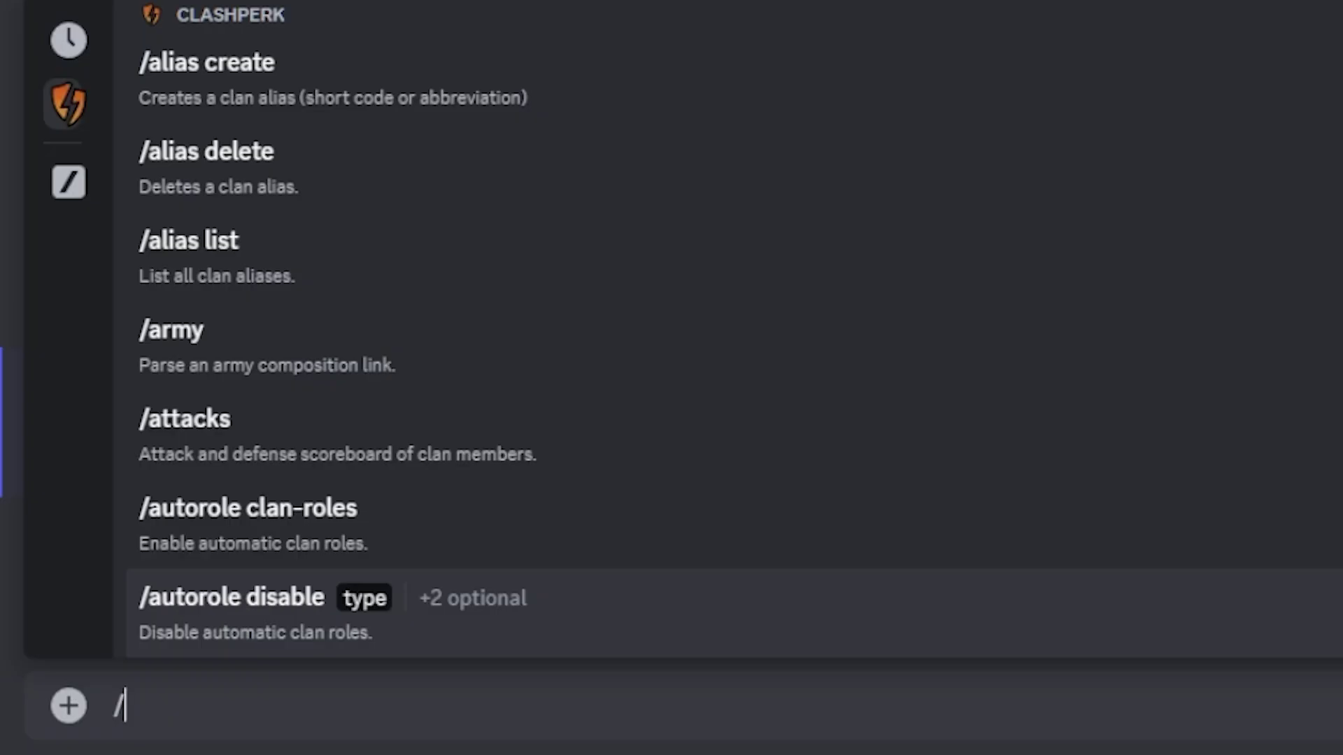
{"action": "key", "text": "Down"}
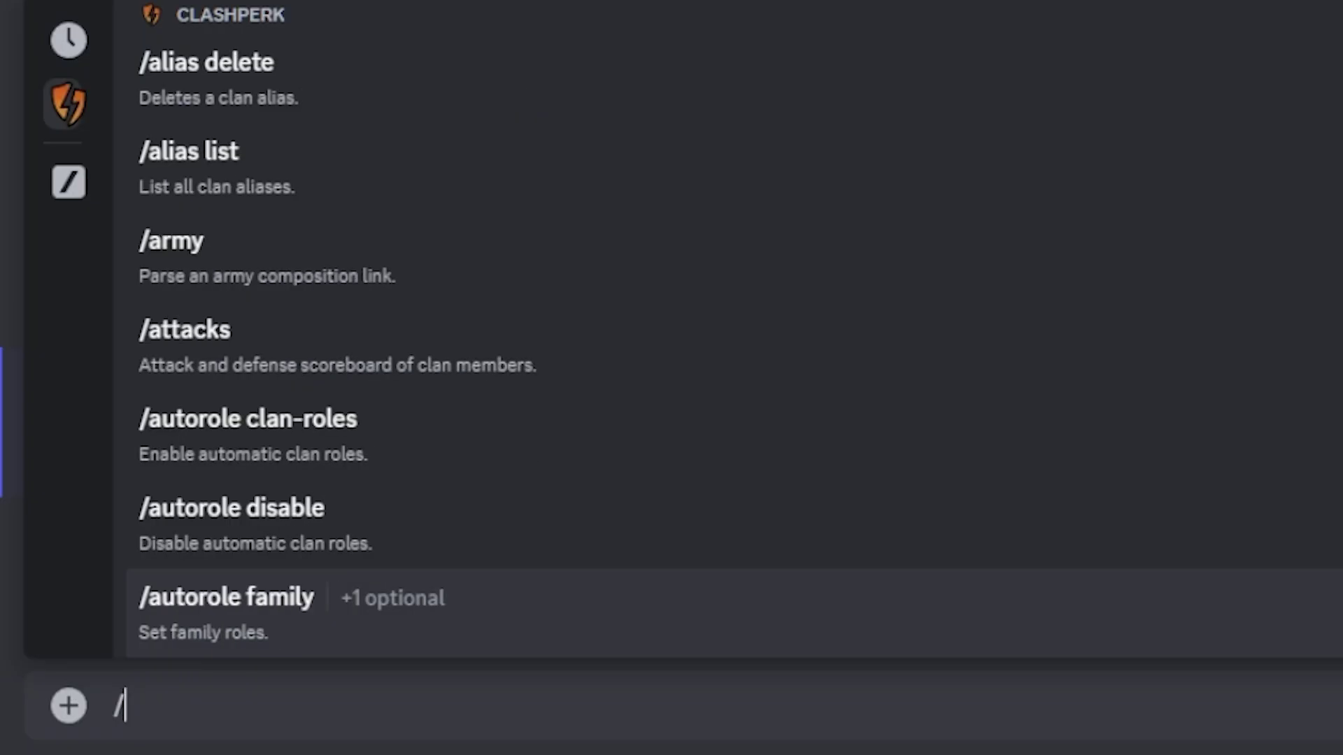
{"action": "key", "text": "Down"}
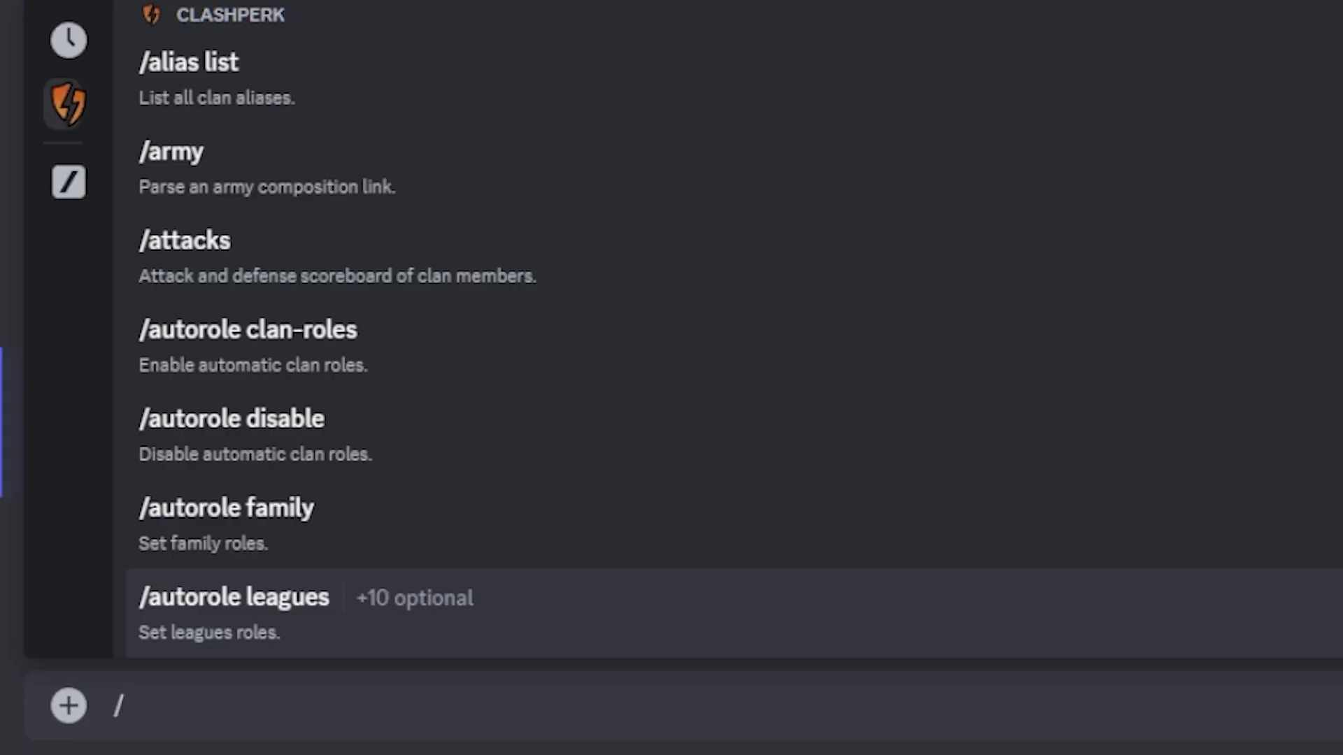
{"action": "key", "text": "Down"}
{"action": "key", "text": "Down"}
{"action": "key", "text": "Down"}
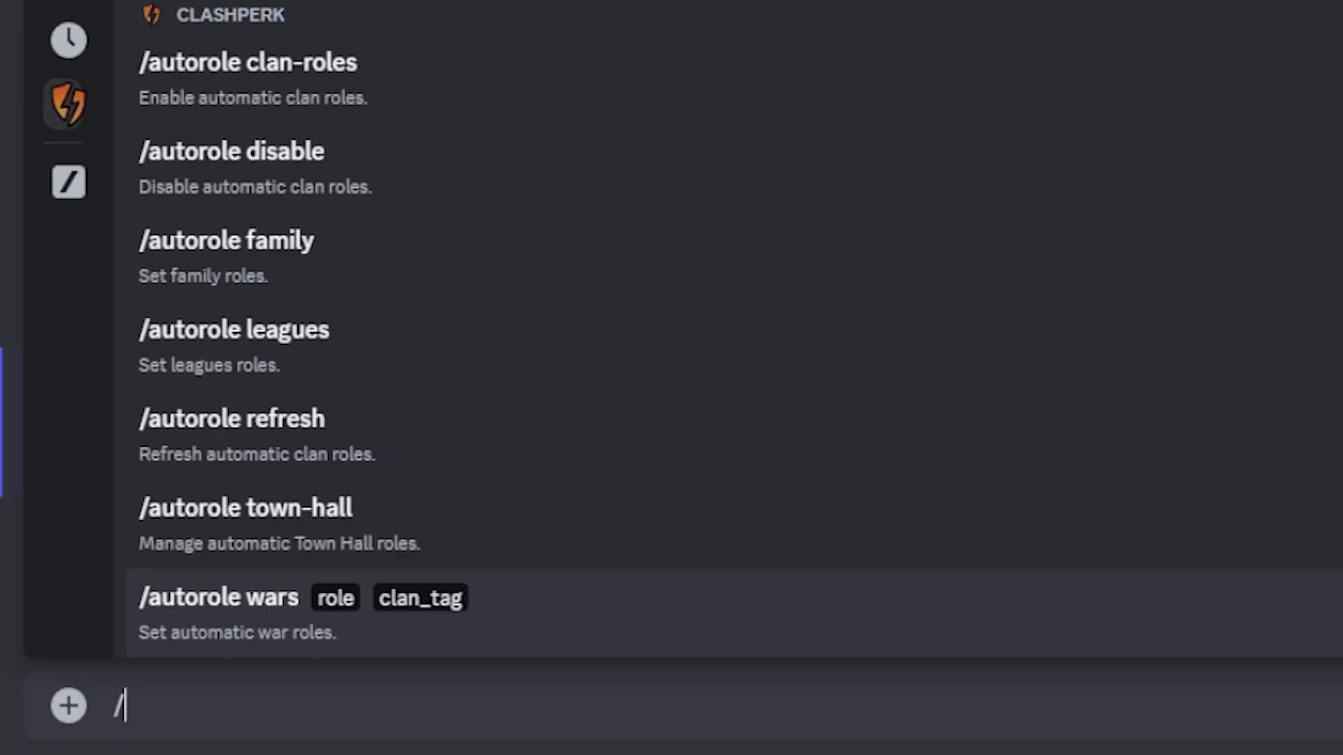
{"action": "key", "text": "Down"}
{"action": "key", "text": "Down"}
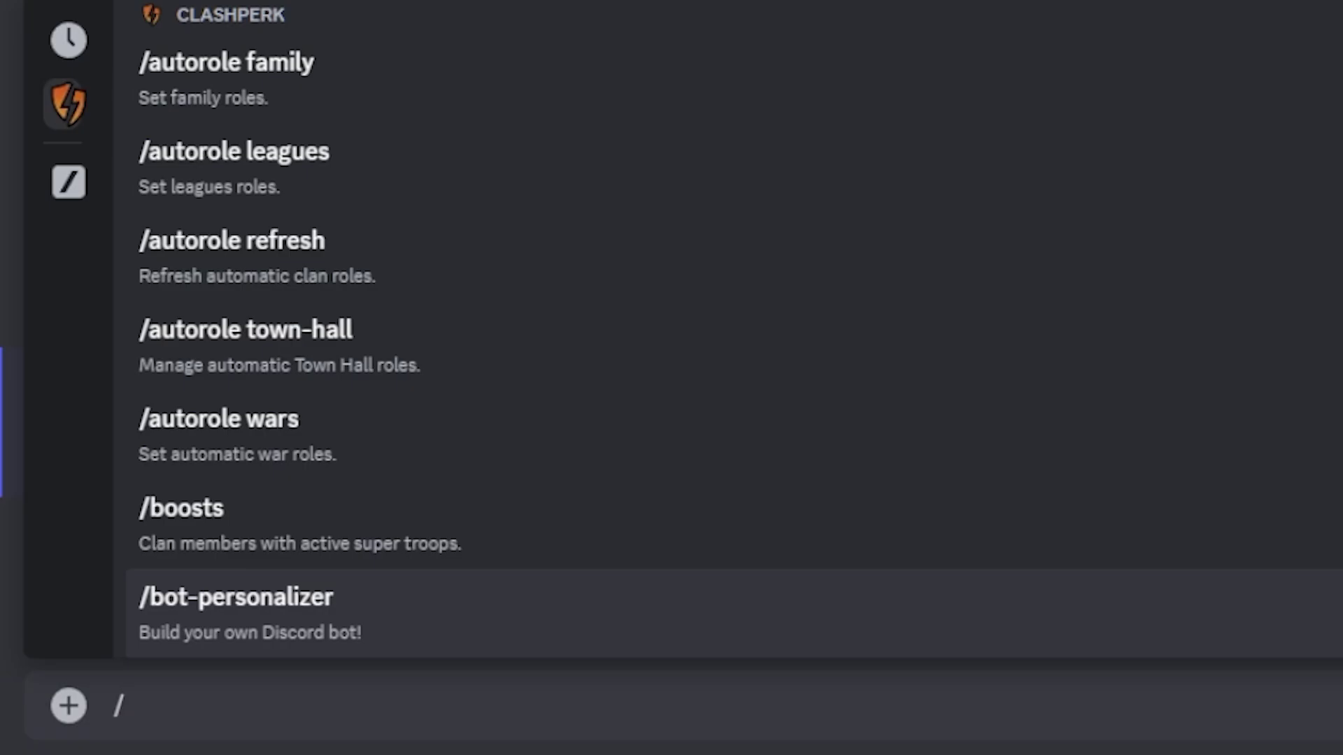
Browse the ClashPerk slash commands again from /alias create to /autorole family
{"action": "key", "text": "Down"}
{"action": "key", "text": "Down"}
{"action": "key", "text": "Down"}
{"action": "key", "text": "Down"}
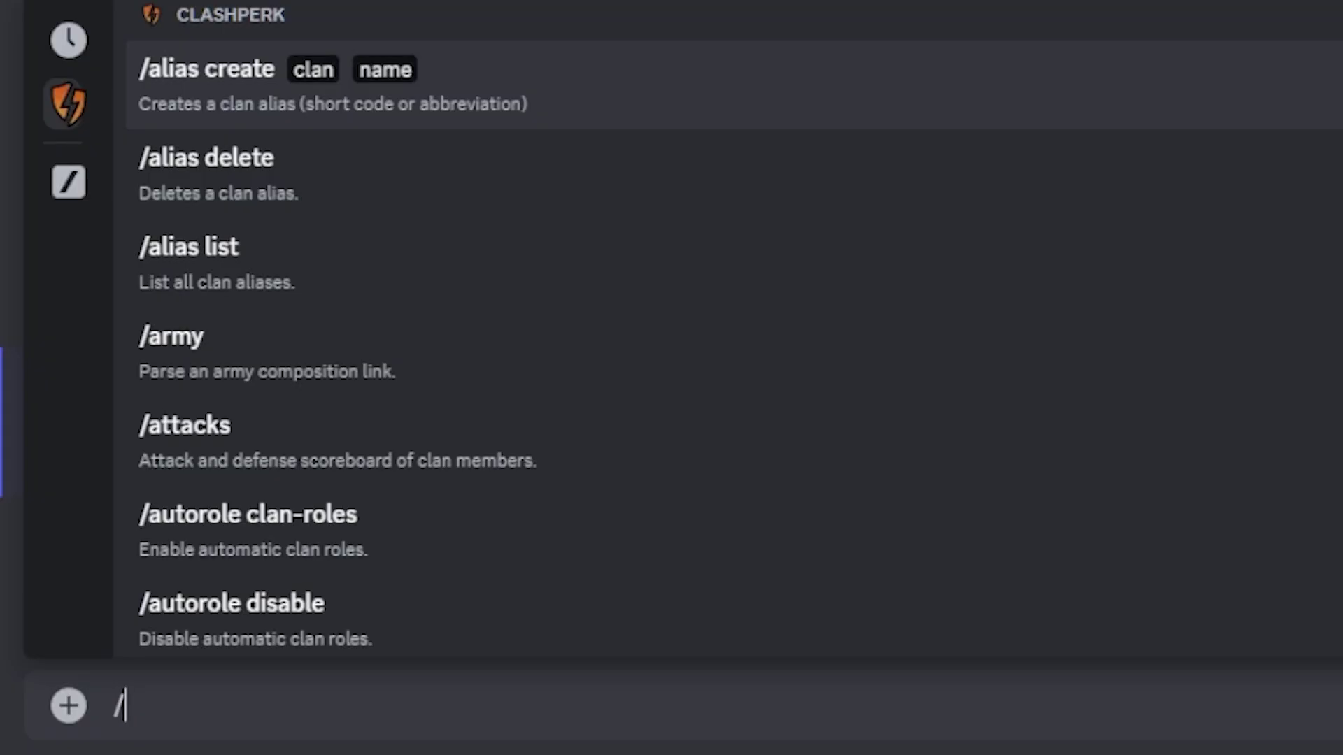
{"action": "key", "text": "Down"}
{"action": "key", "text": "Down"}
{"action": "key", "text": "Down"}
{"action": "key", "text": "Down"}
{"action": "key", "text": "Down"}
{"action": "key", "text": "Down"}
{"action": "key", "text": "Down"}
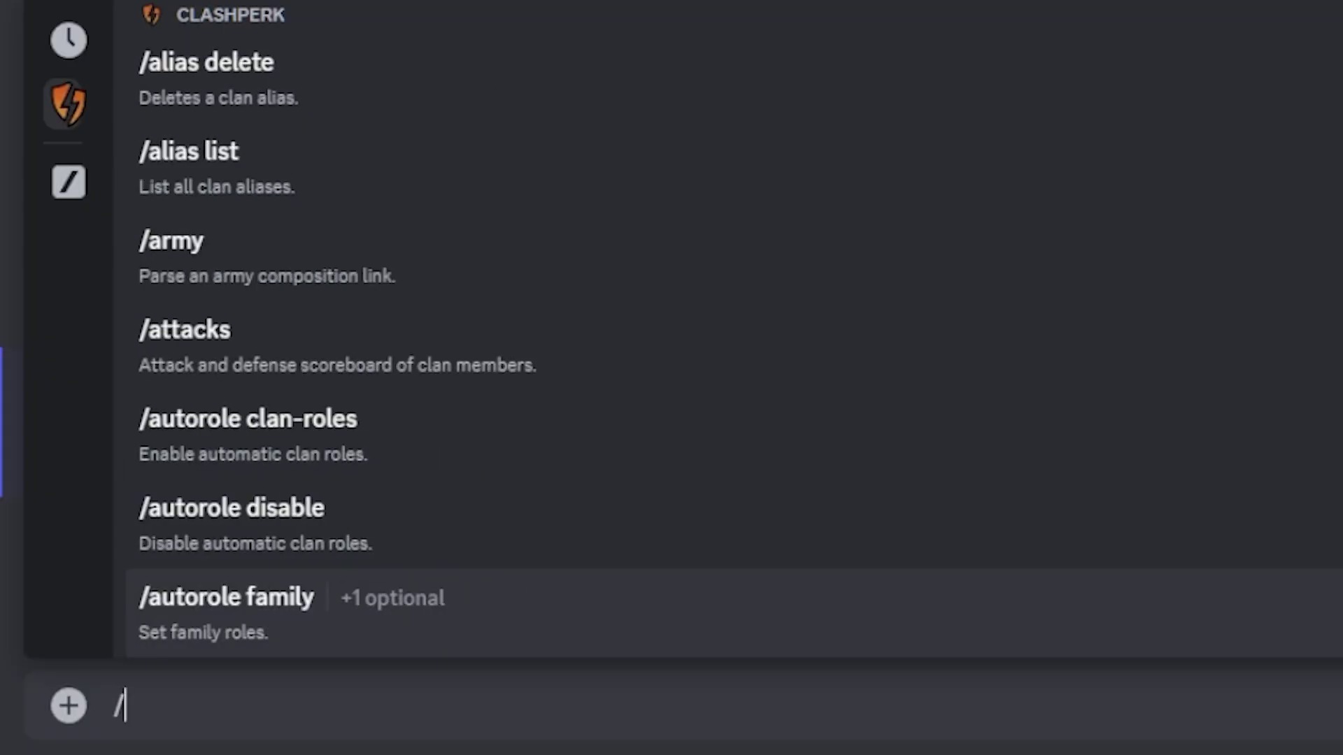
Run the /clan command without any options to post the clan summary in clashofclans
{"action": "key", "text": "Down"}
{"action": "key", "text": "Down"}
{"action": "key", "text": "Down"}
{"action": "key", "text": "Down"}
{"action": "key", "text": "Down"}
{"action": "key", "text": "Down"}
{"action": "key", "text": "Down"}
{"action": "key", "text": "Down"}
{"action": "key", "text": "Down"}
{"action": "key", "text": "Down"}
{"action": "key", "text": "Down"}
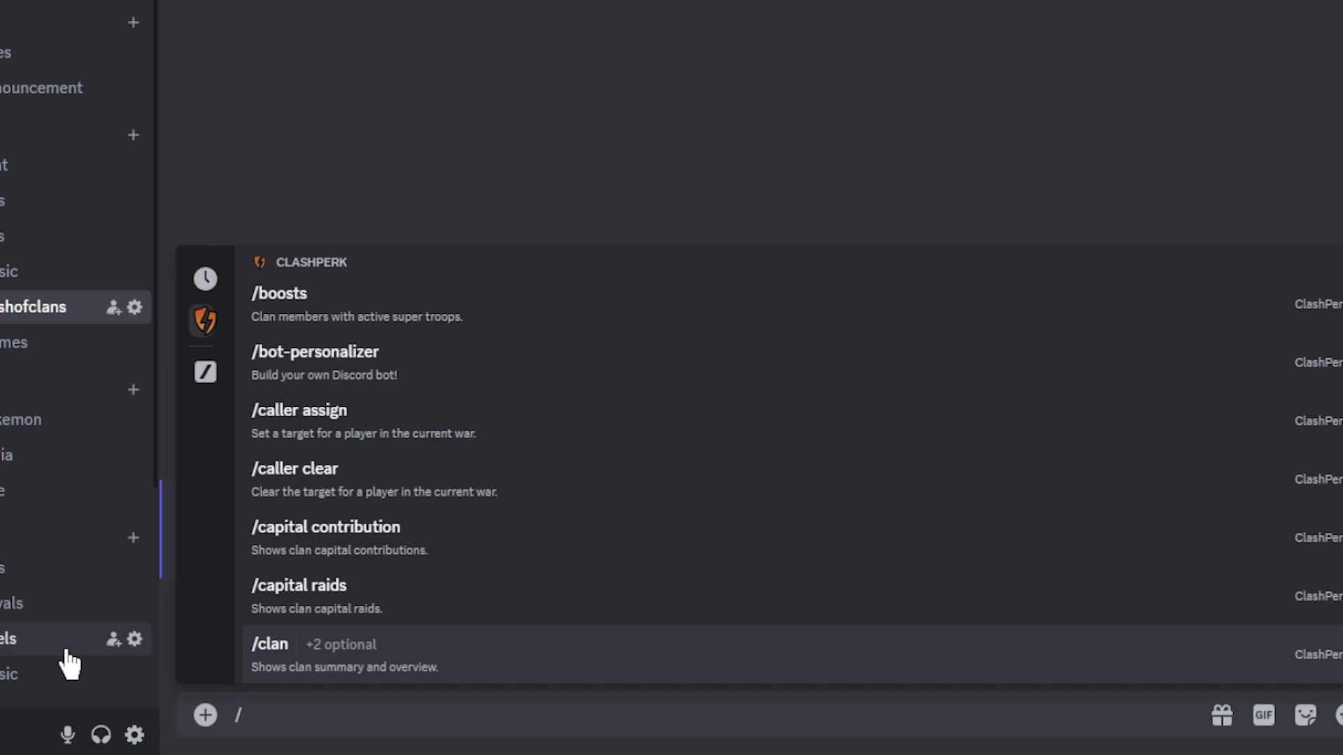
{"action": "key", "text": "Return"}
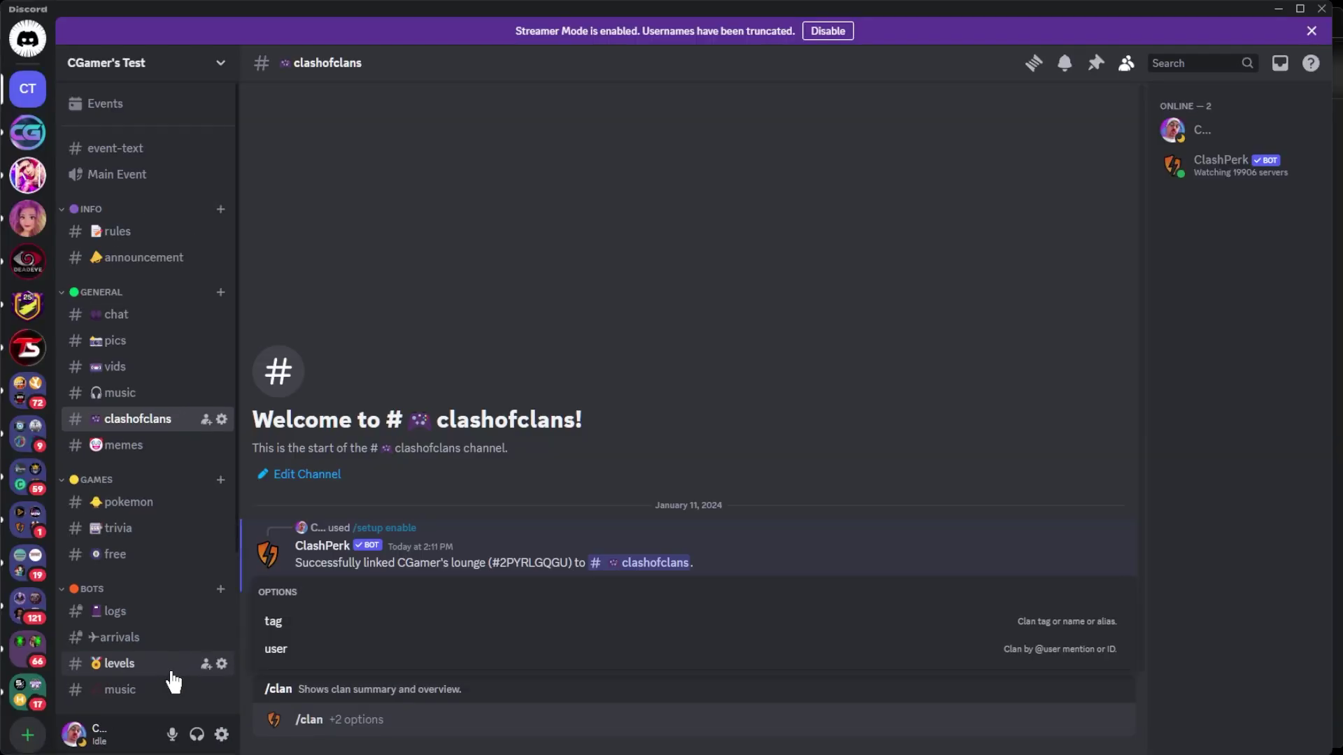
{"action": "key", "text": "Return"}
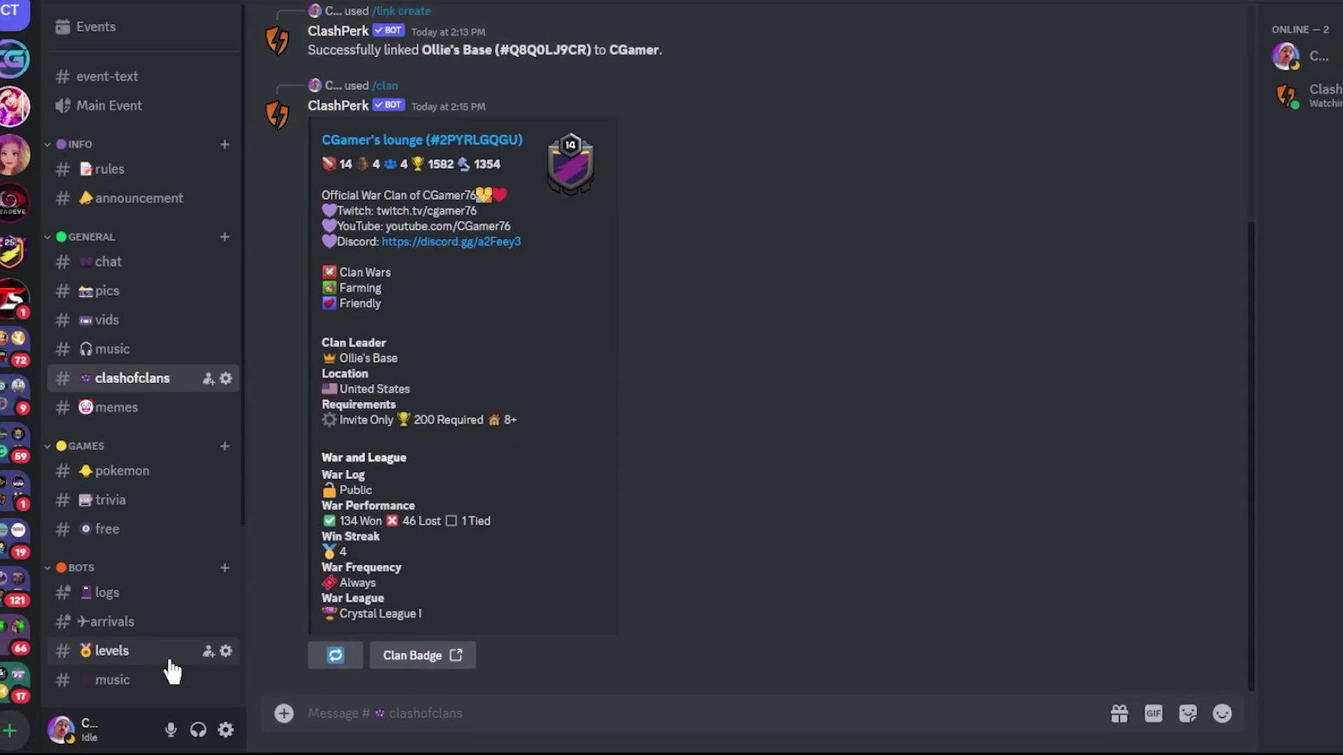
Bring up the slash command list again and browse the ClashPerk commands down to /capital contribution
{"action": "type", "text": "/"}
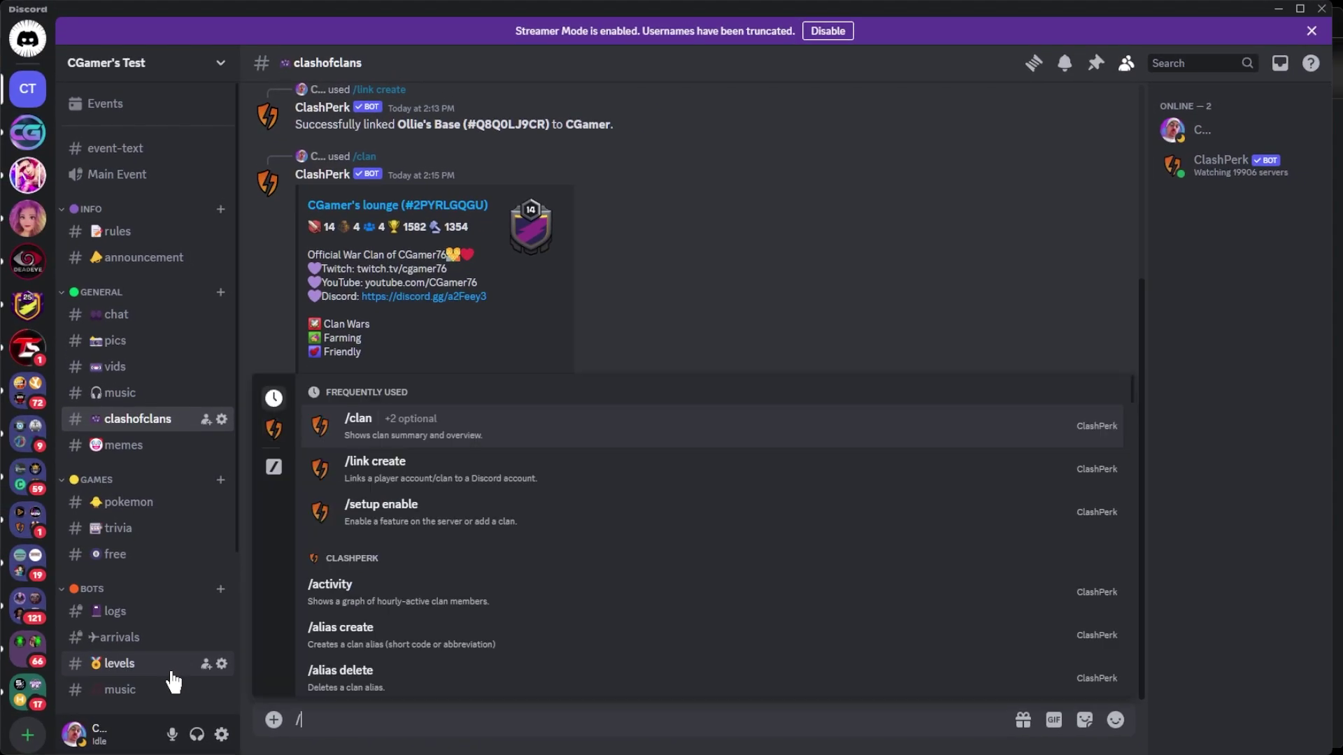
{"action": "key", "text": "Down"}
{"action": "key", "text": "Down"}
{"action": "key", "text": "Down"}
{"action": "key", "text": "Down"}
{"action": "key", "text": "Down"}
{"action": "key", "text": "Down"}
{"action": "key", "text": "Down"}
{"action": "key", "text": "Down"}
{"action": "key", "text": "Down"}
{"action": "key", "text": "Down"}
{"action": "key", "text": "Down"}
{"action": "key", "text": "Down"}
{"action": "key", "text": "Down"}
{"action": "key", "text": "Down"}
{"action": "key", "text": "Down"}
{"action": "key", "text": "Down"}
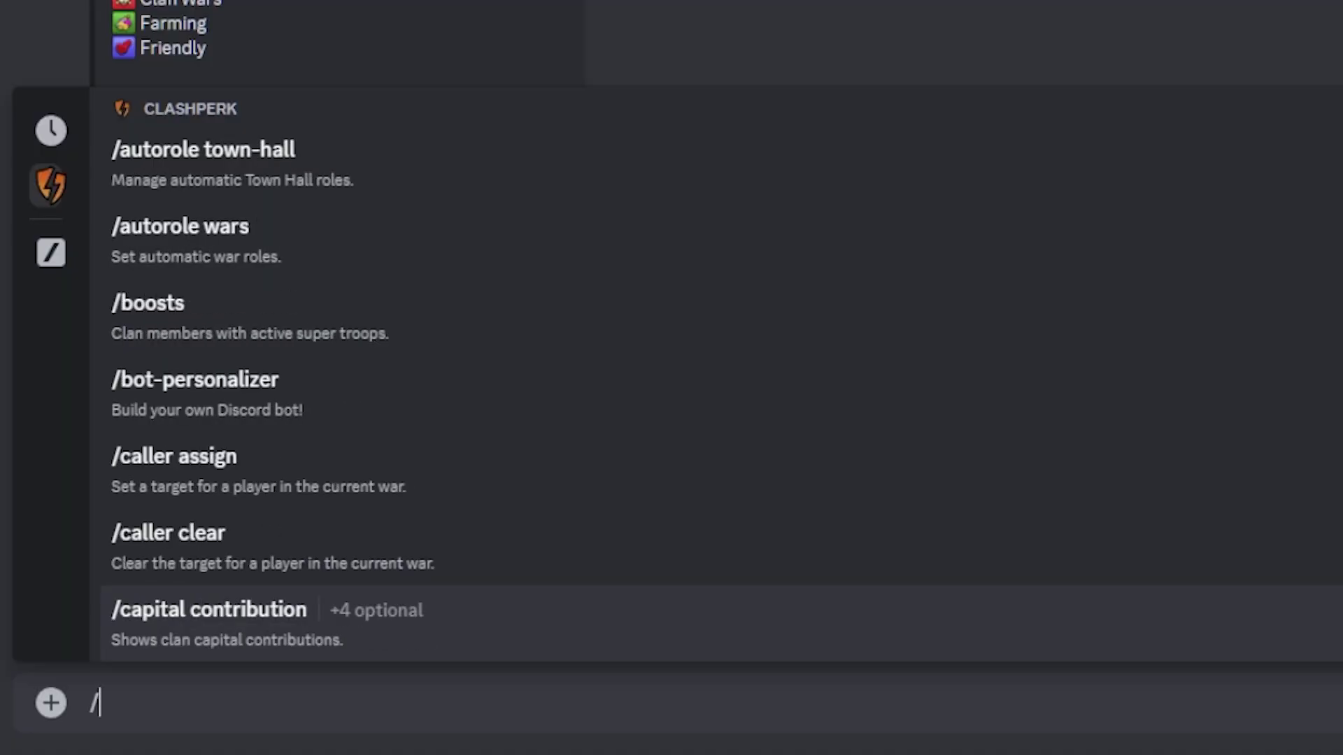
Review the ClashPerk commands after /capital contribution, including /compo, /config, the cwl group, /debug, /donations and /events
{"action": "key", "text": "Down"}
{"action": "key", "text": "Down"}
{"action": "key", "text": "Down"}
{"action": "key", "text": "Down"}
{"action": "key", "text": "Down"}
{"action": "key", "text": "Down"}
{"action": "key", "text": "Down"}
{"action": "key", "text": "Down"}
{"action": "key", "text": "Down"}
{"action": "key", "text": "Up"}
{"action": "key", "text": "Up"}
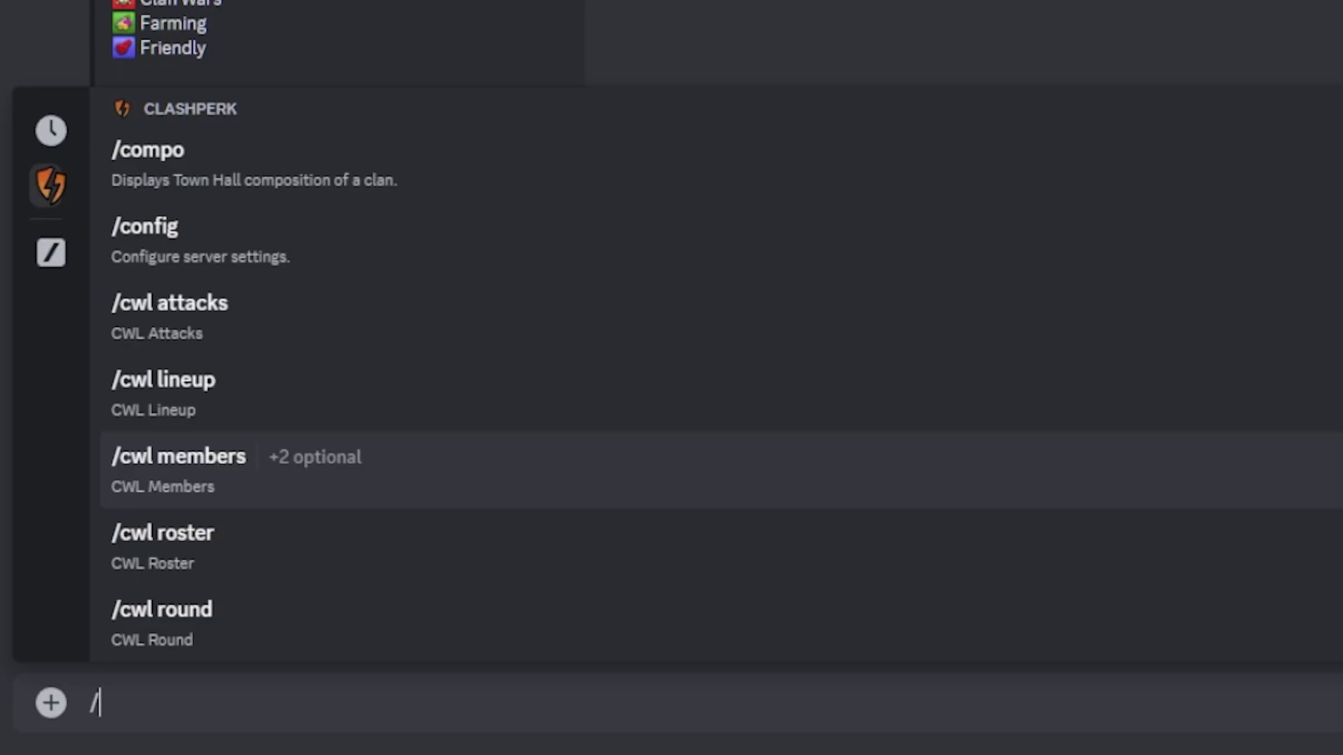
{"action": "key", "text": "Down"}
{"action": "key", "text": "Down"}
{"action": "key", "text": "Down"}
{"action": "key", "text": "Down"}
{"action": "key", "text": "Down"}
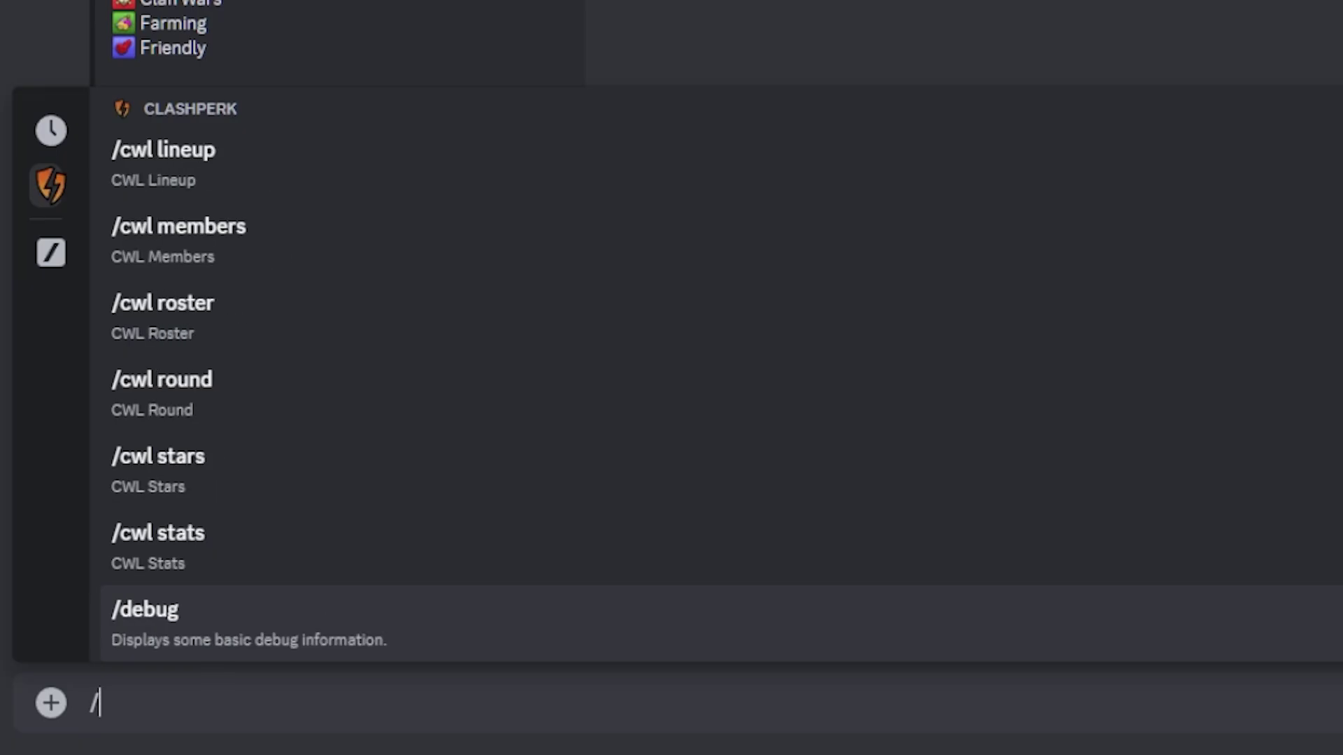
{"action": "key", "text": "Down"}
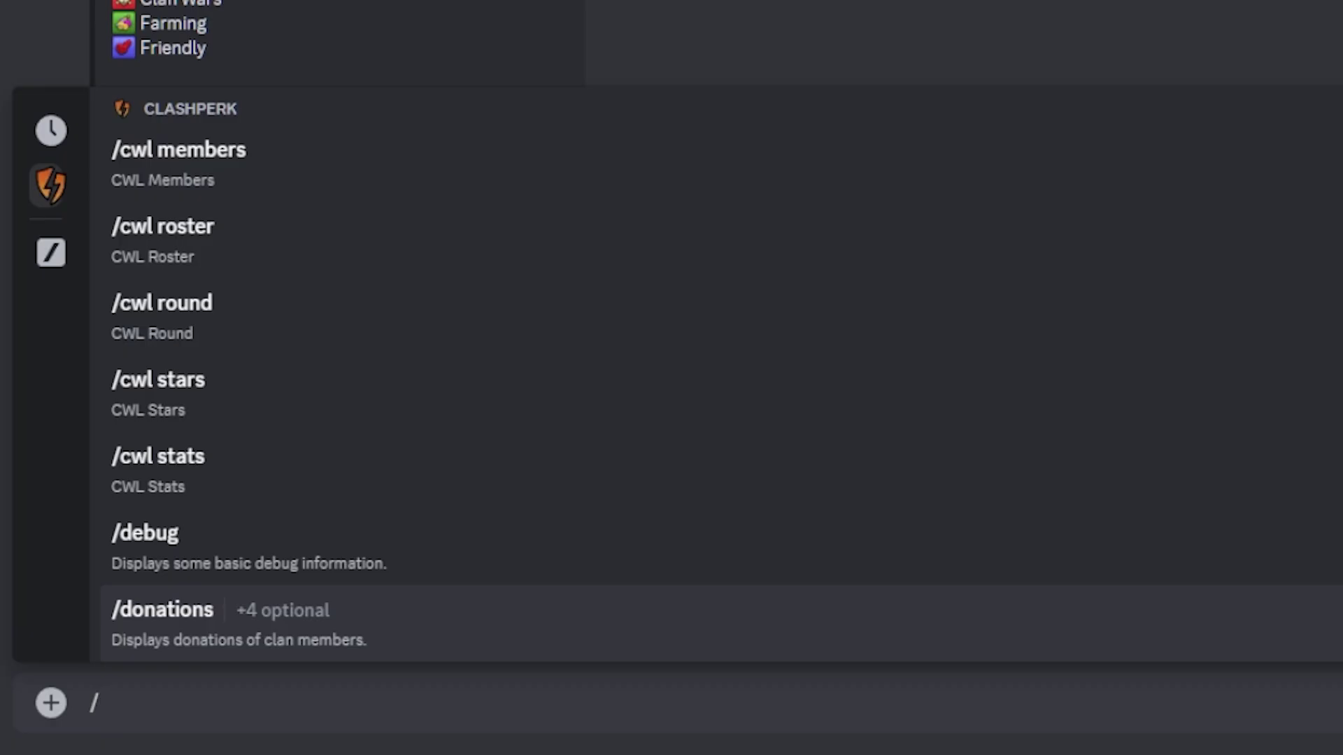
{"action": "key", "text": "Down"}
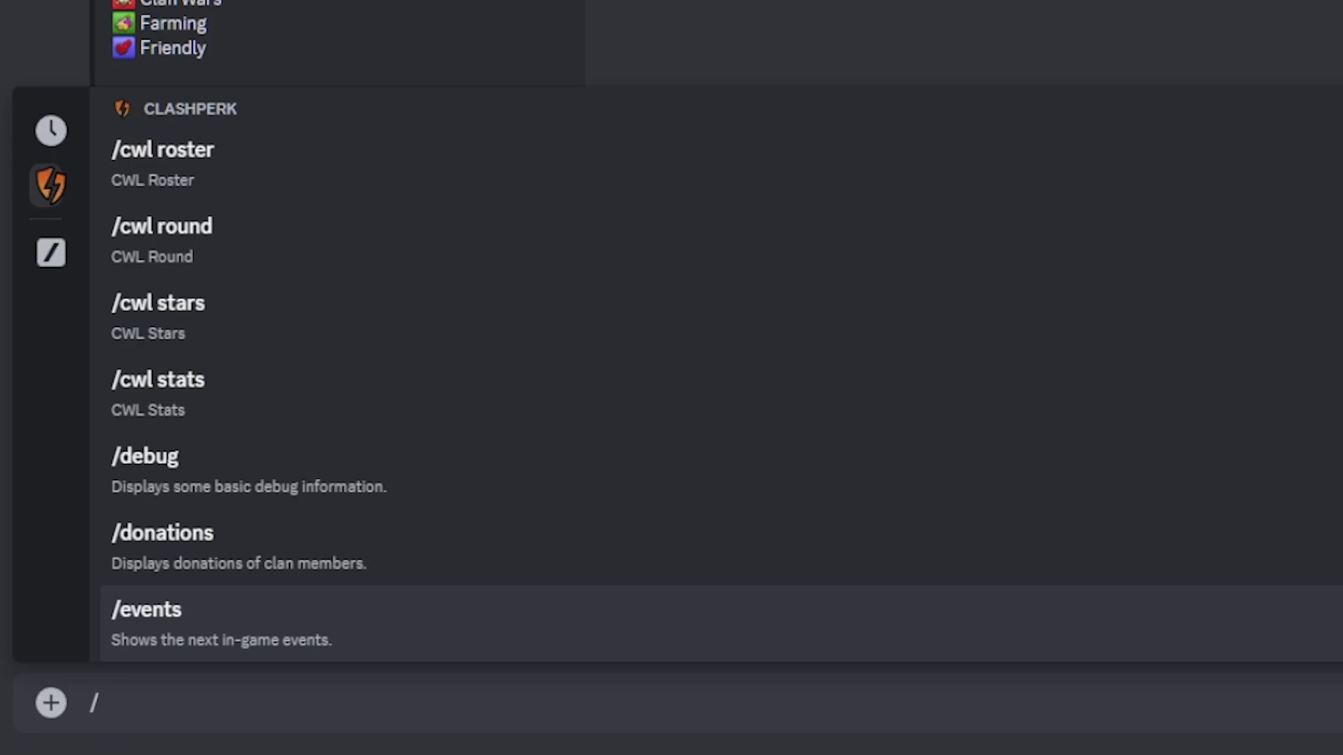
Examine the descriptions of the export and flag command groups, plus /help, /history, /invite and /lastseen
{"action": "key", "text": "Down"}
{"action": "key", "text": "Down"}
{"action": "key", "text": "Down"}
{"action": "key", "text": "Down"}
{"action": "key", "text": "Down"}
{"action": "key", "text": "Down"}
{"action": "key", "text": "Down"}
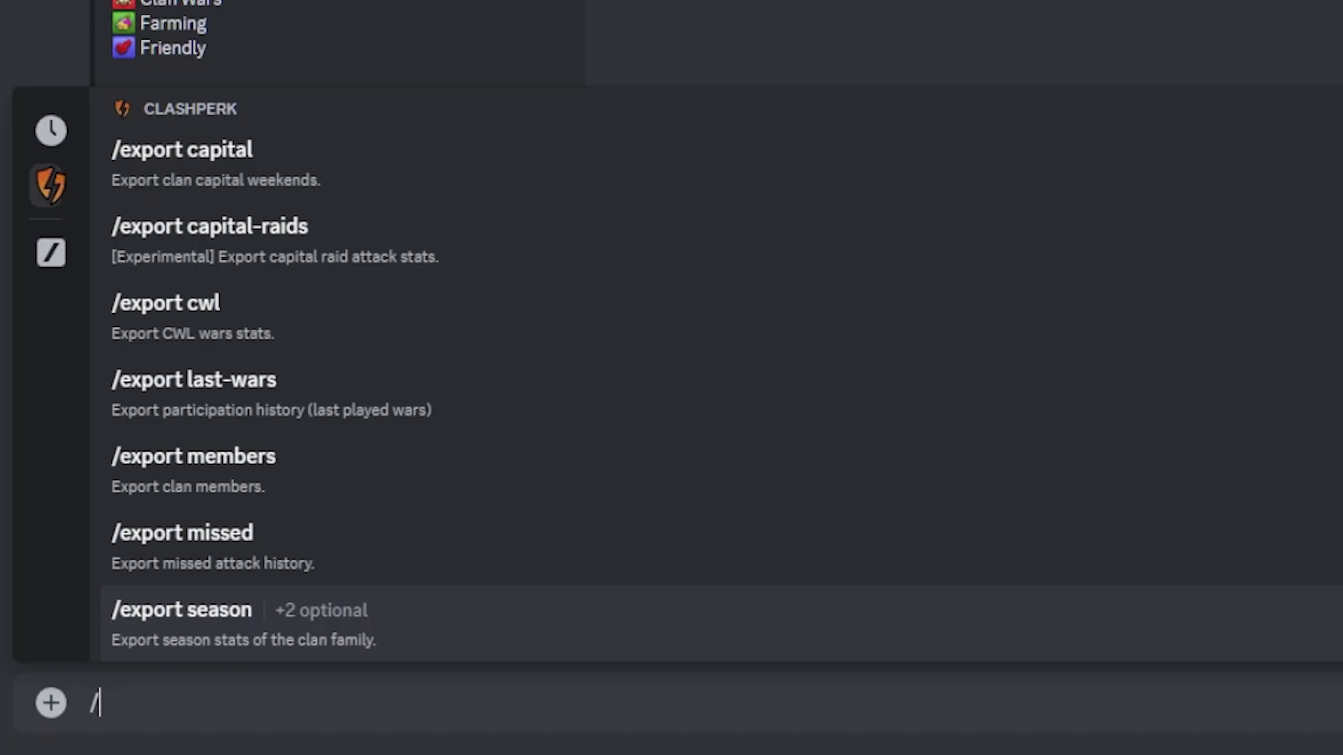
{"action": "scroll", "coordinate": [672, 371], "scroll_direction": "down", "scroll_amount": 9}
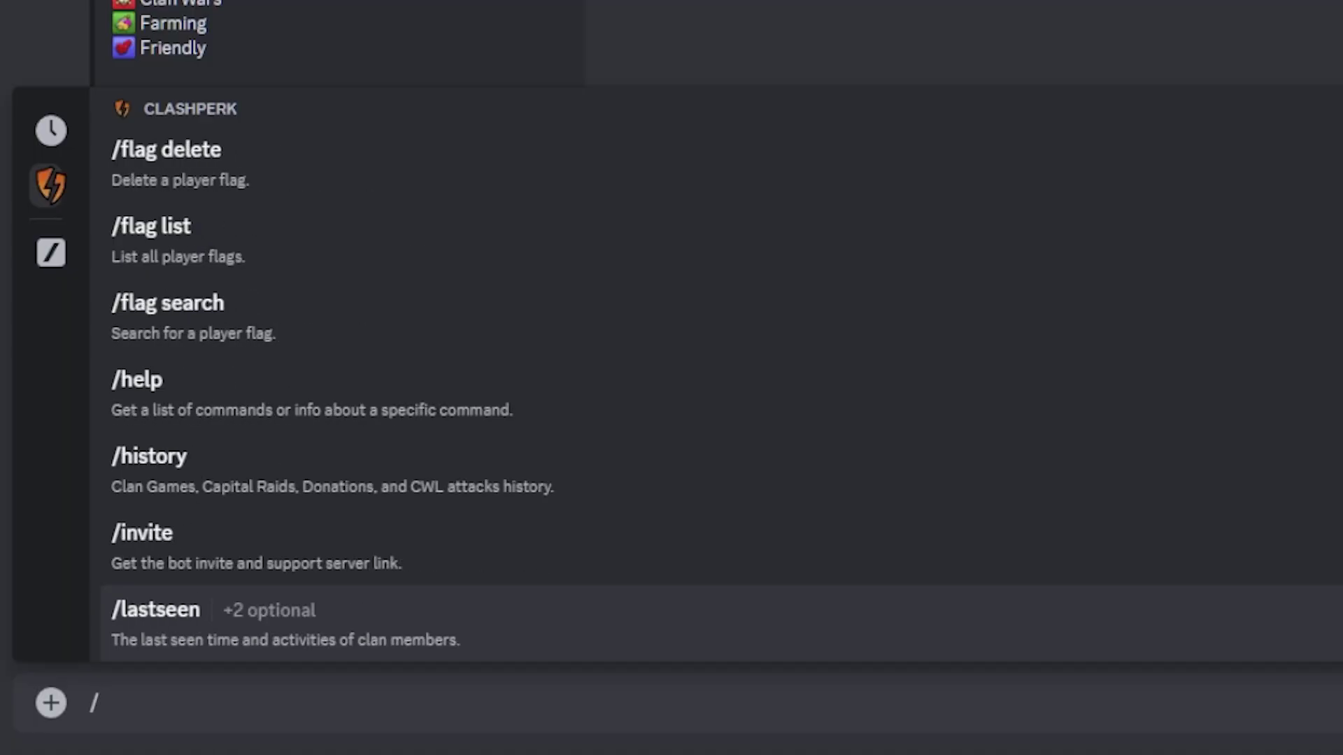
{"action": "key", "text": "Up"}
{"action": "key", "text": "Up"}
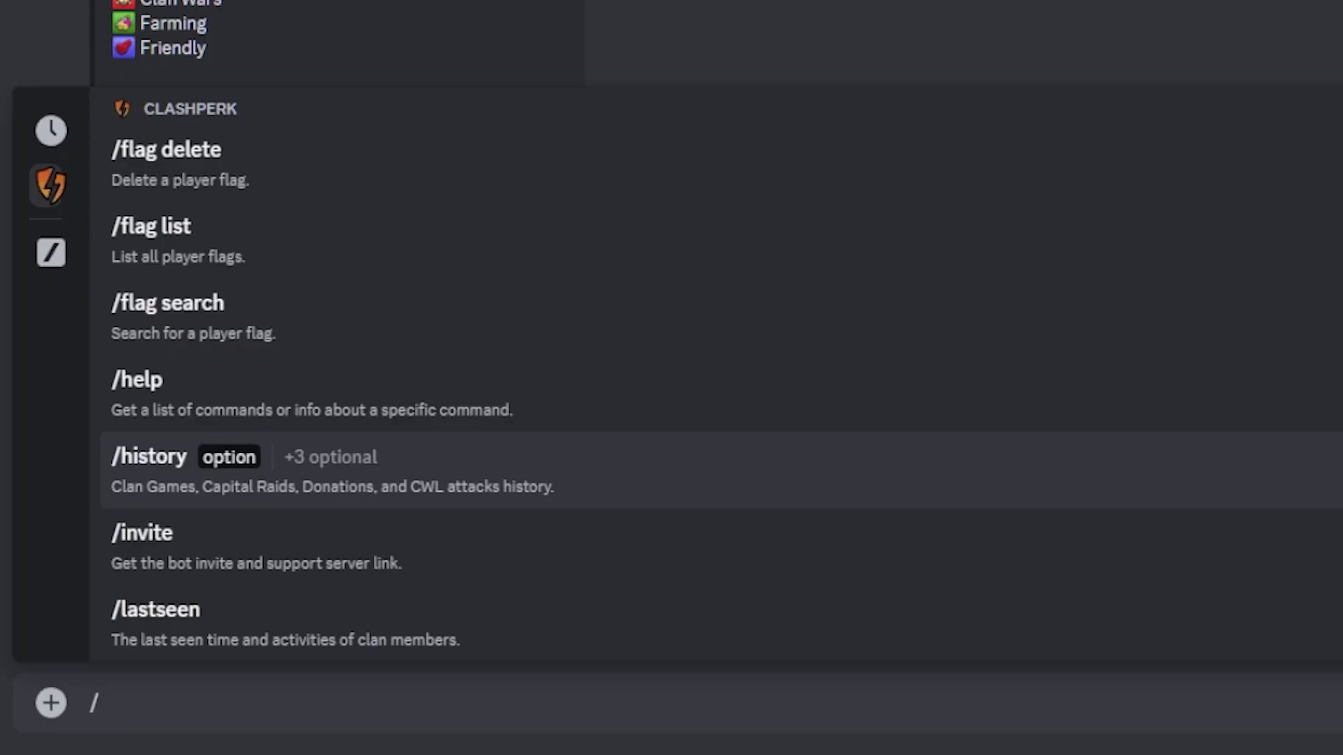
{"action": "key", "text": "Down"}
{"action": "key", "text": "Down"}
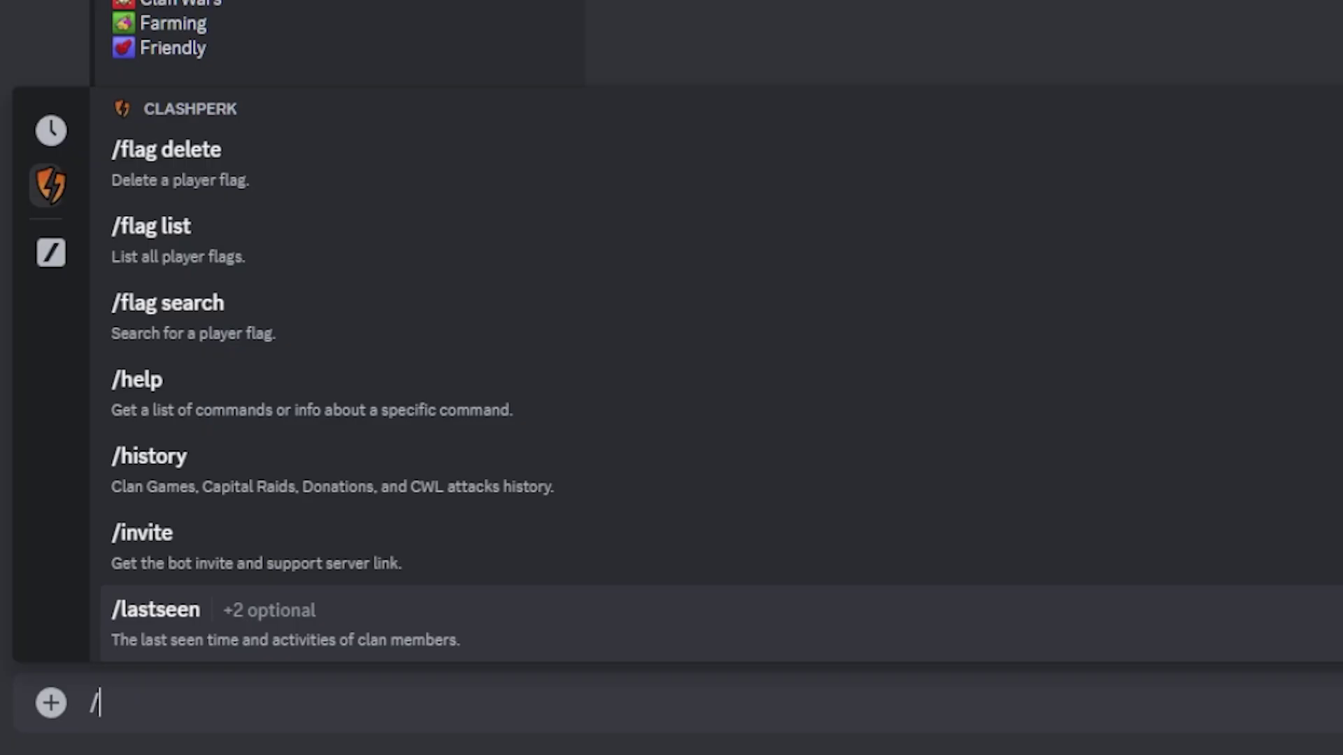
Look through the legend commands for attacks, days and leaderboard, continuing to /lineup
{"action": "scroll", "coordinate": [699, 392], "scroll_direction": "down", "scroll_amount": 2}
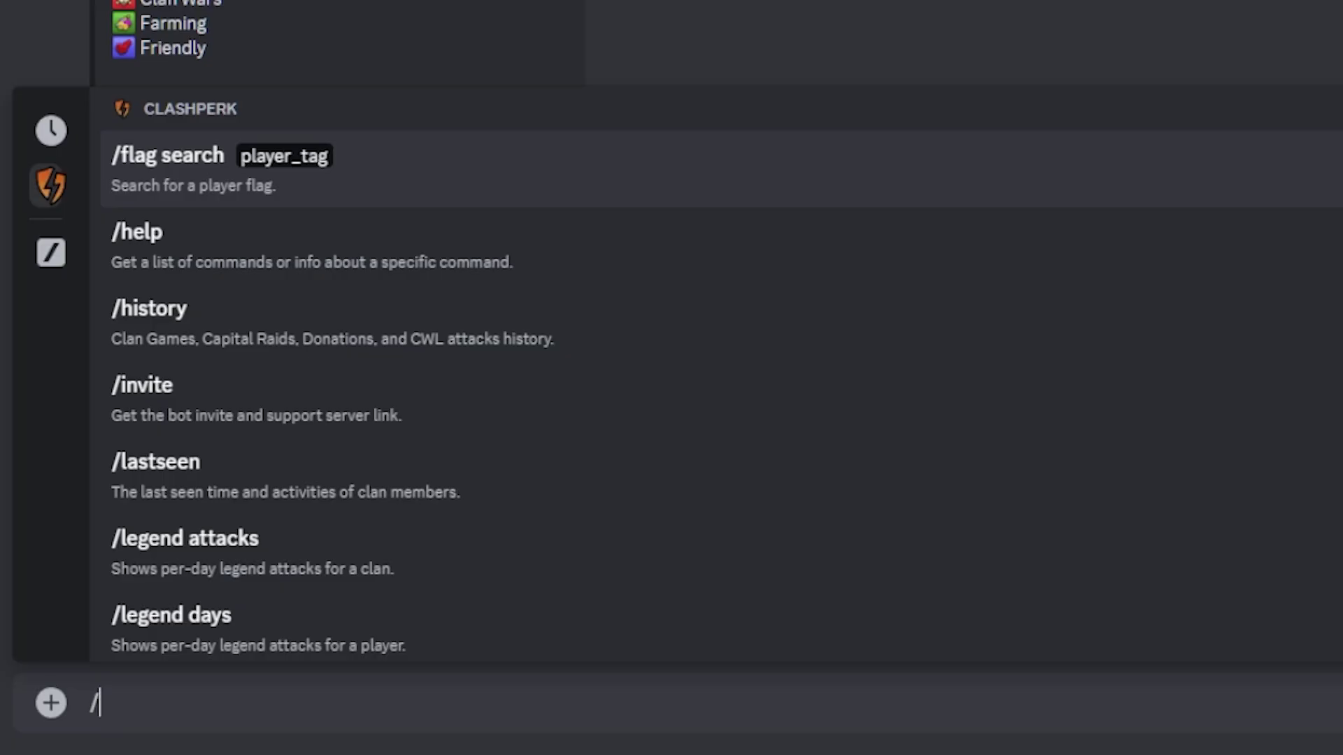
{"action": "key", "text": "Down"}
{"action": "key", "text": "Down"}
{"action": "key", "text": "Down"}
{"action": "key", "text": "Down"}
{"action": "key", "text": "Down"}
{"action": "key", "text": "Down"}
{"action": "key", "text": "Down"}
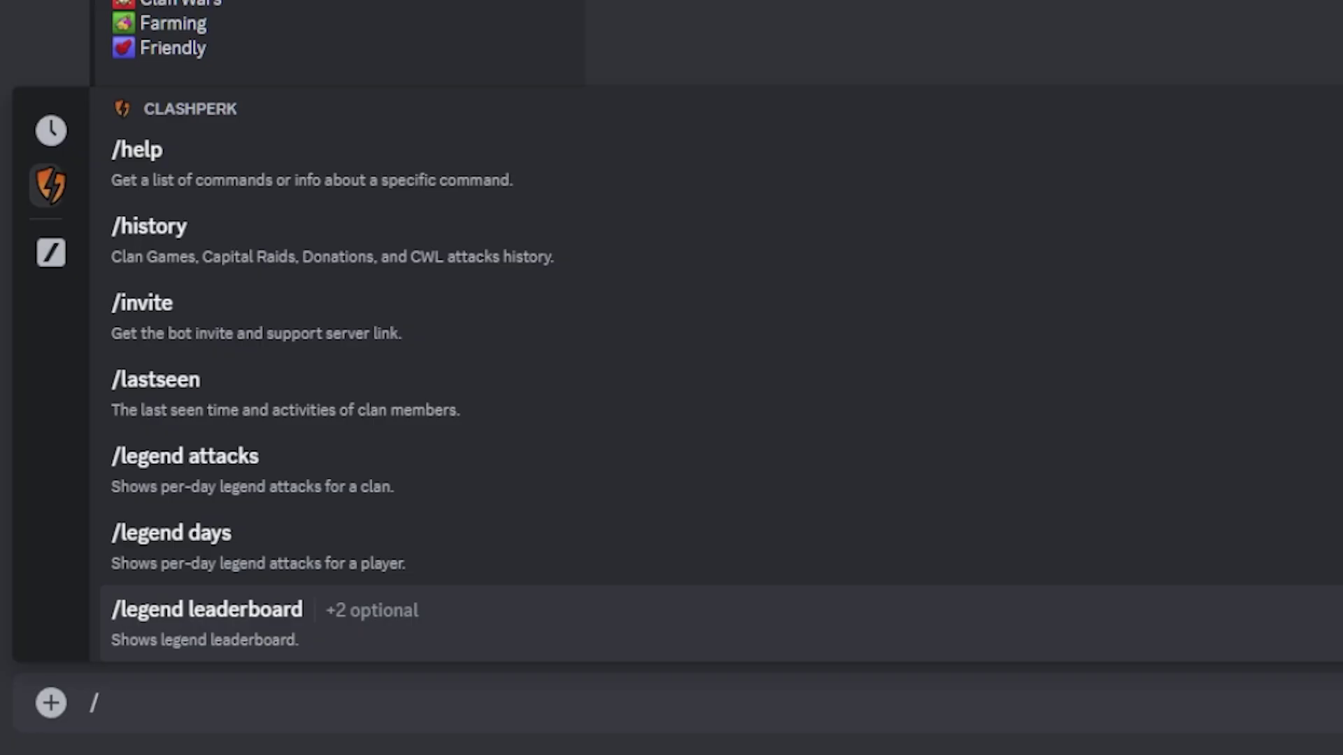
{"action": "key", "text": "Down"}
{"action": "key", "text": "Down"}
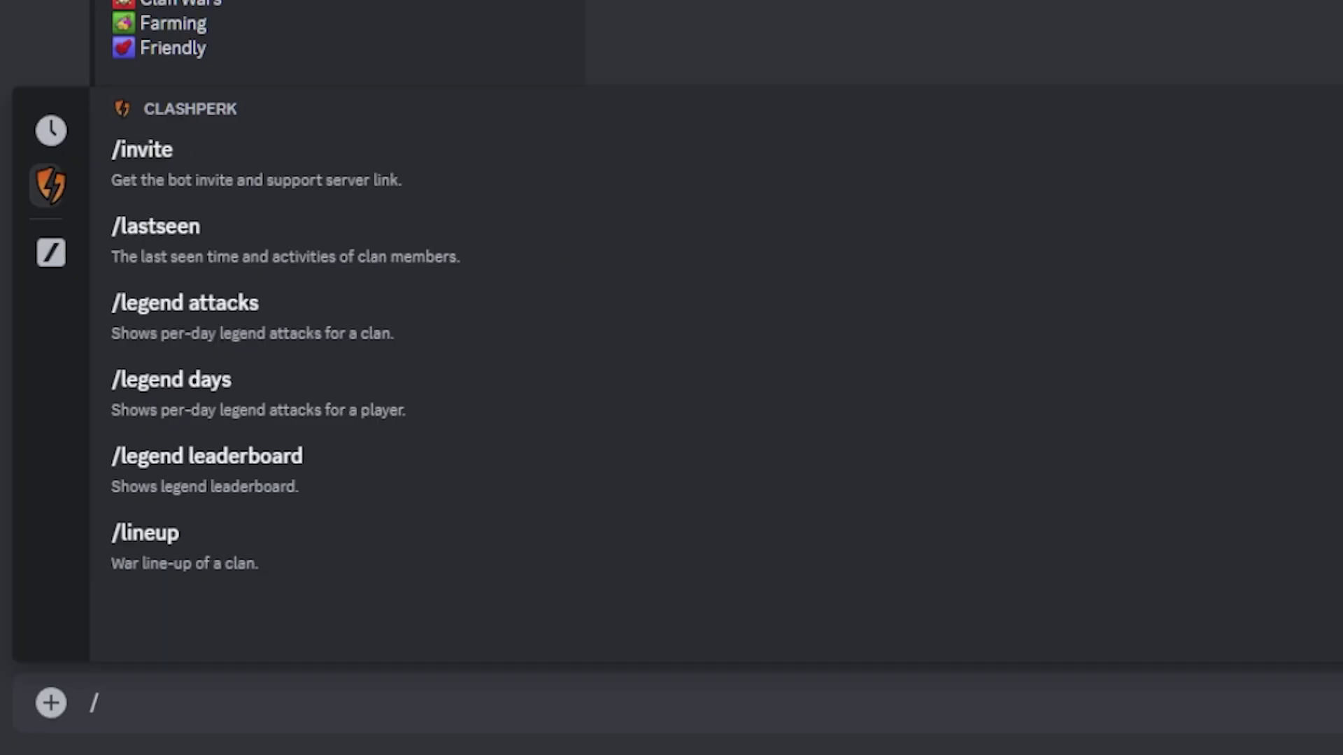
Run the /members command with option Heroes/War Weight in clashofclans
{"action": "key", "text": "Down"}
{"action": "key", "text": "Down"}
{"action": "key", "text": "Down"}
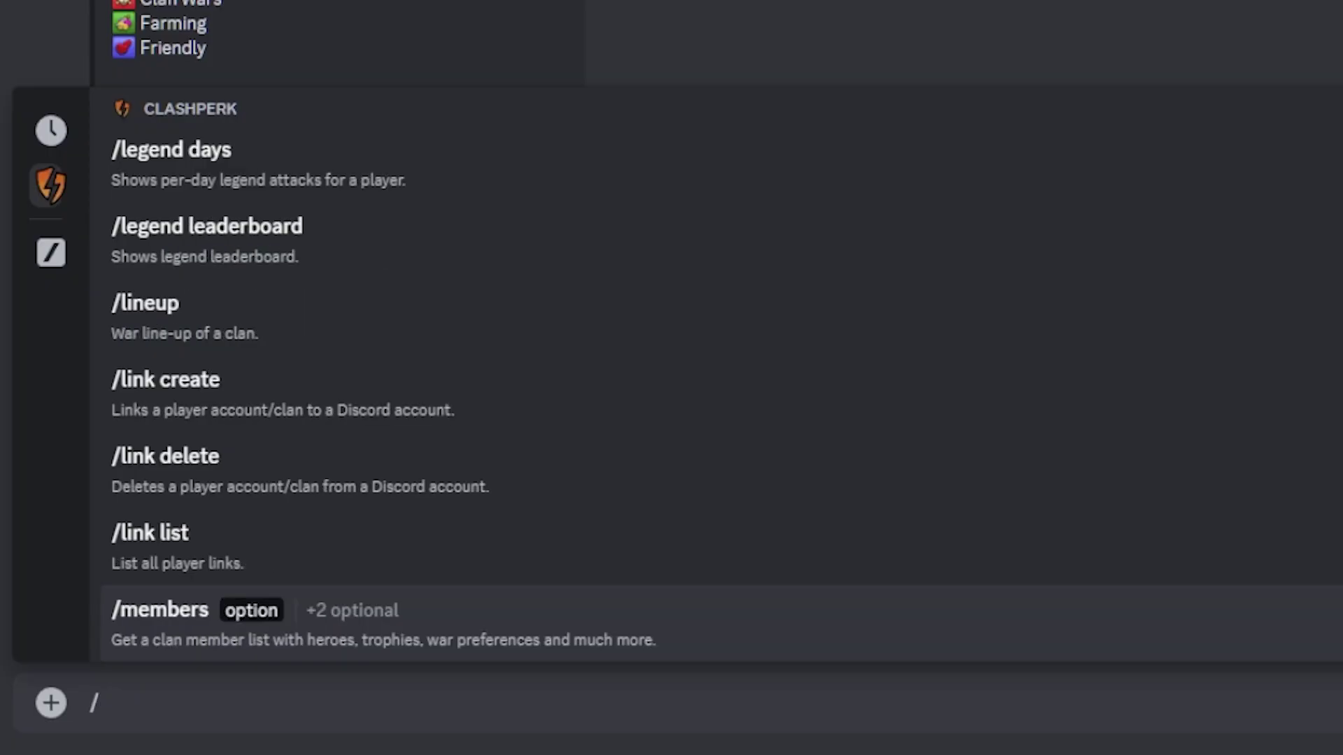
{"action": "key", "text": "Down"}
{"action": "key", "text": "Up"}
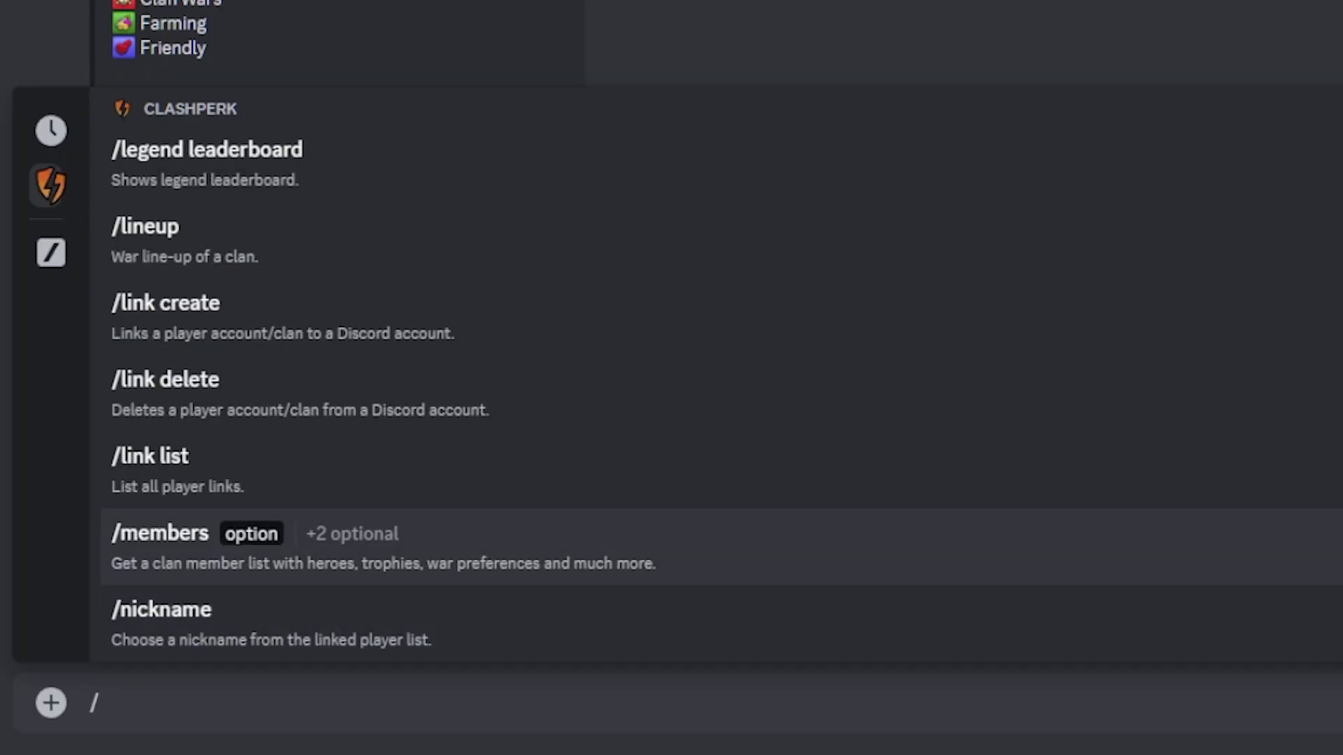
{"action": "key", "text": "Return"}
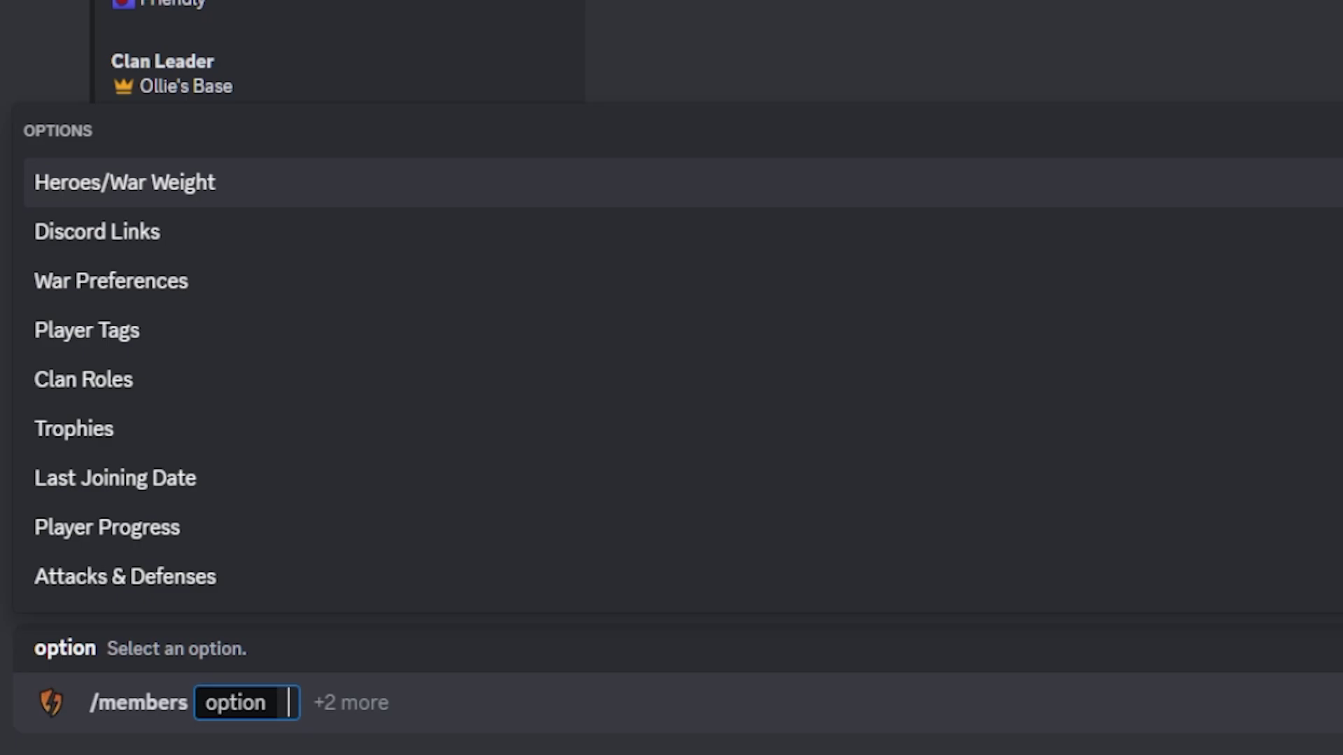
{"action": "key", "text": "Return"}
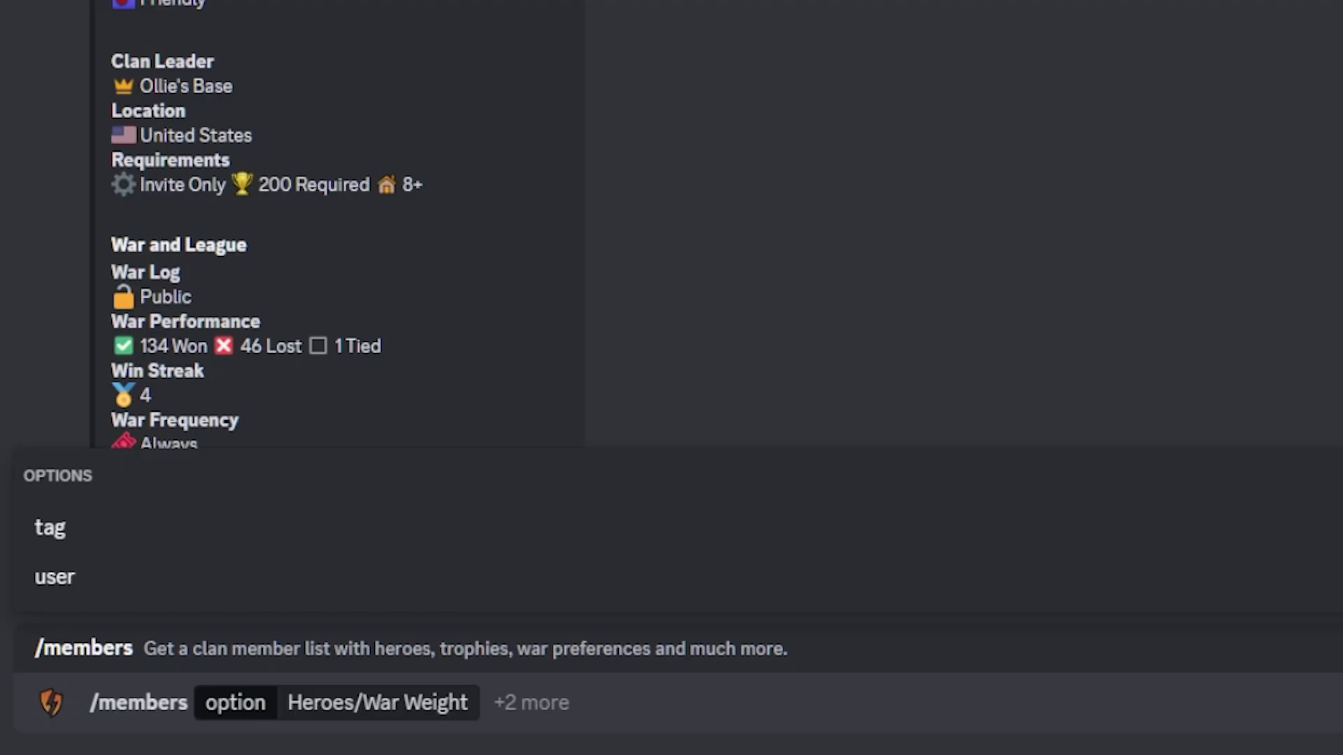
{"action": "key", "text": "Return"}
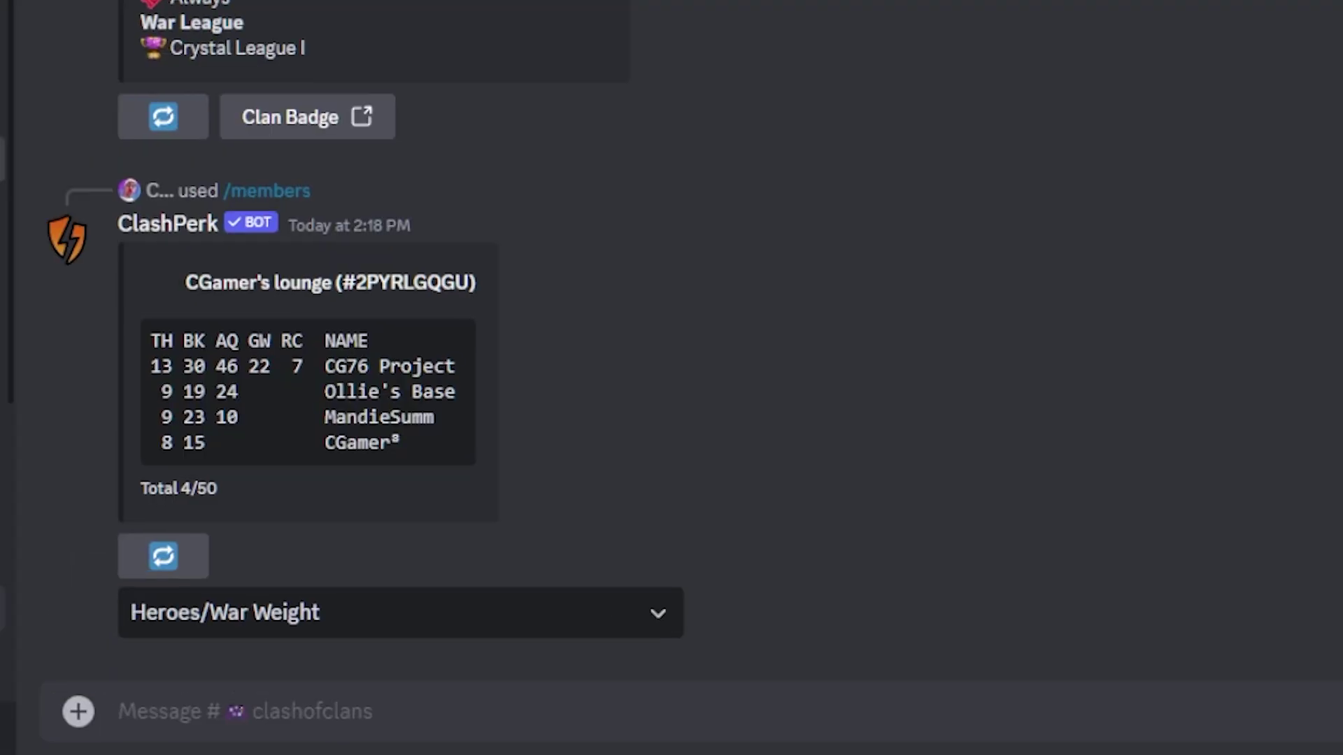